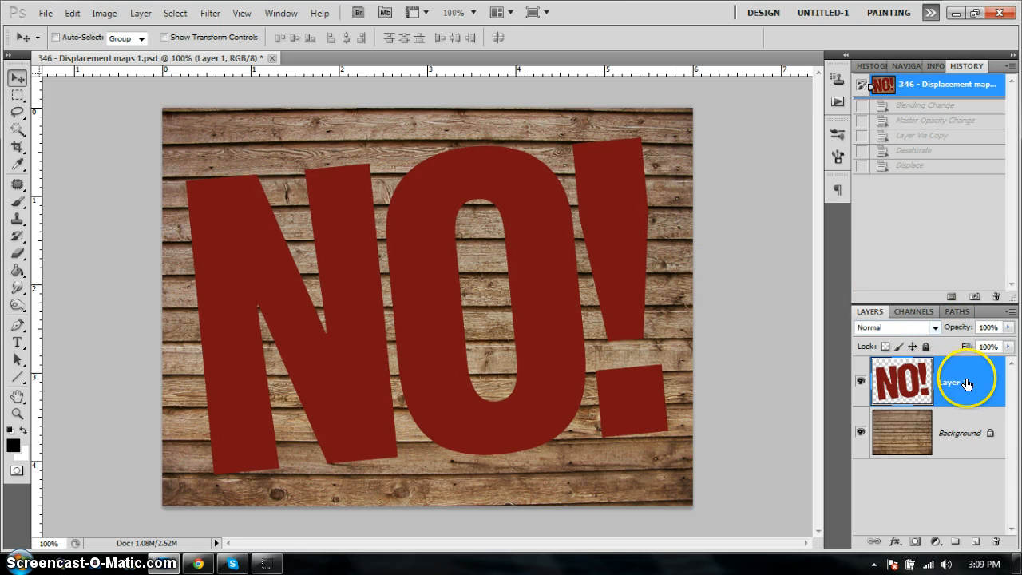
# - Set the blend mode of the red NO! lettering layer to Hard Light and lower its opacity to 70%
pyautogui.click(934, 328)
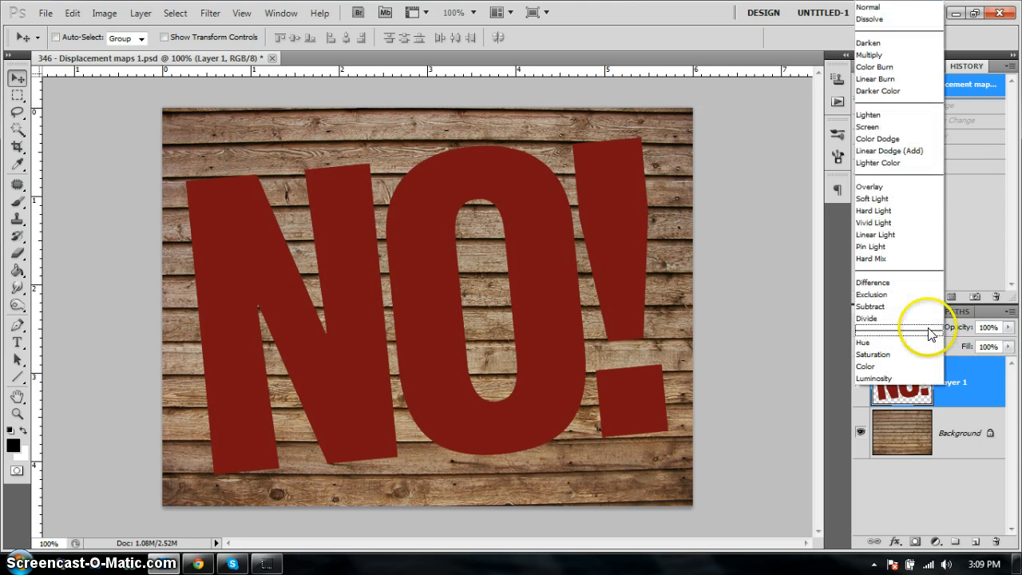
pyautogui.click(886, 211)
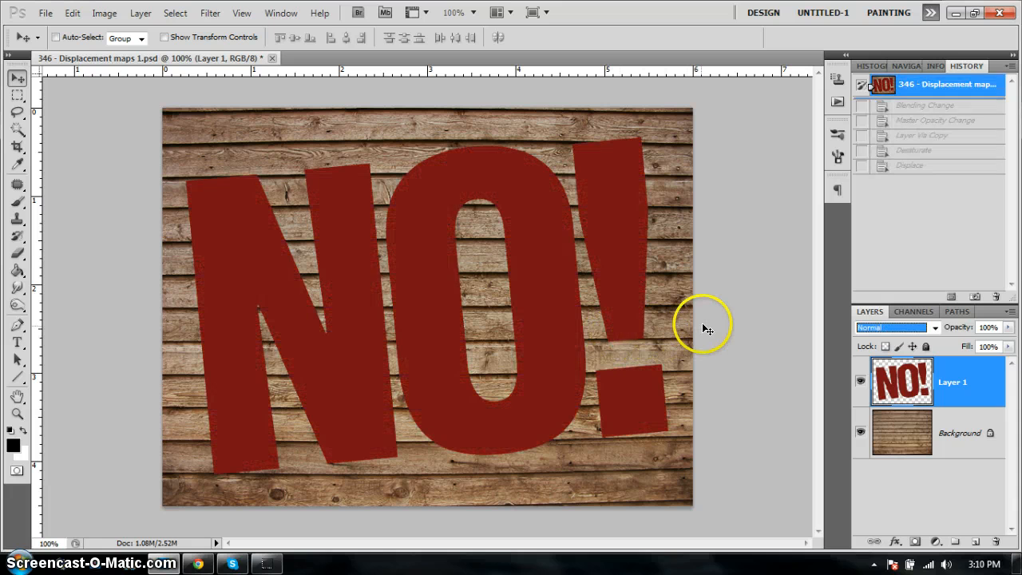
pyautogui.hotkey('shift', 'alt', 'h')
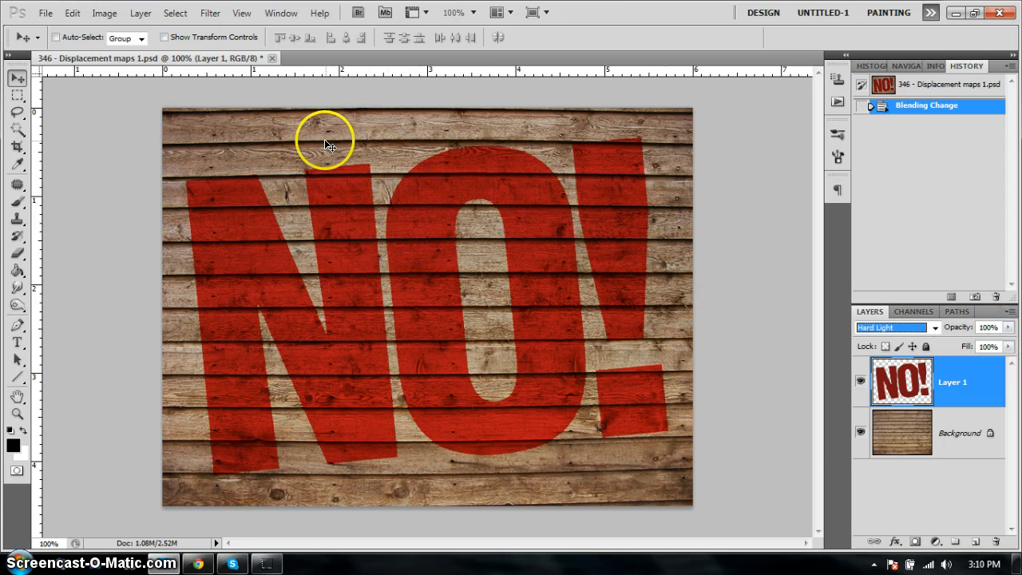
pyautogui.click(1010, 327)
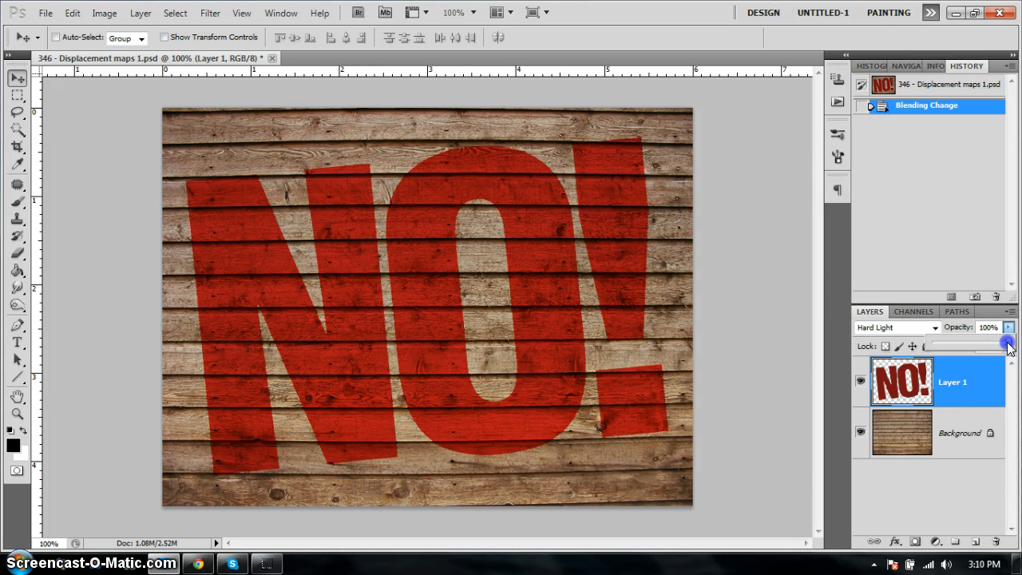
pyautogui.moveTo(1009, 345); pyautogui.dragTo(989, 348)
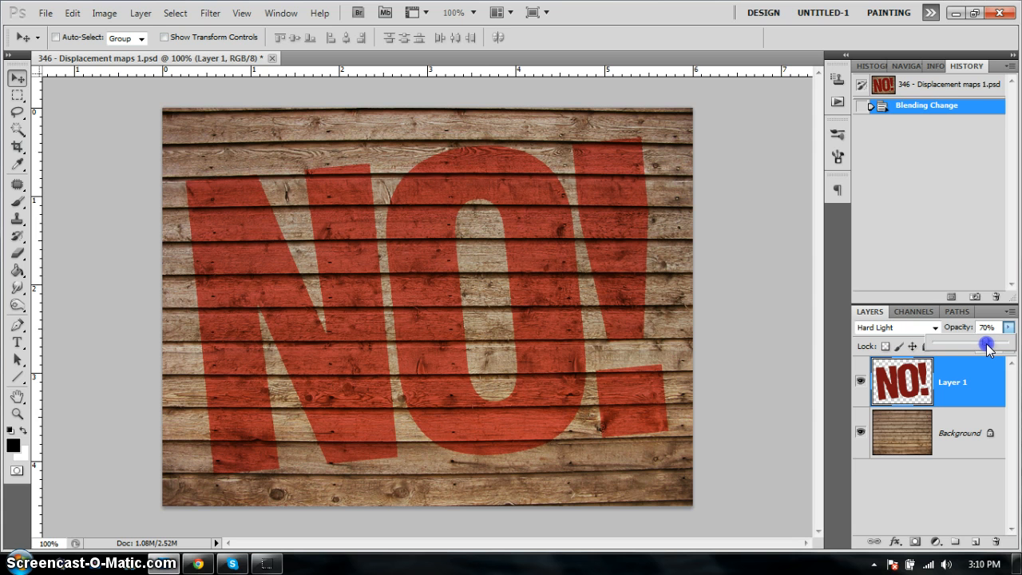
pyautogui.moveTo(989, 348); pyautogui.dragTo(987, 348)
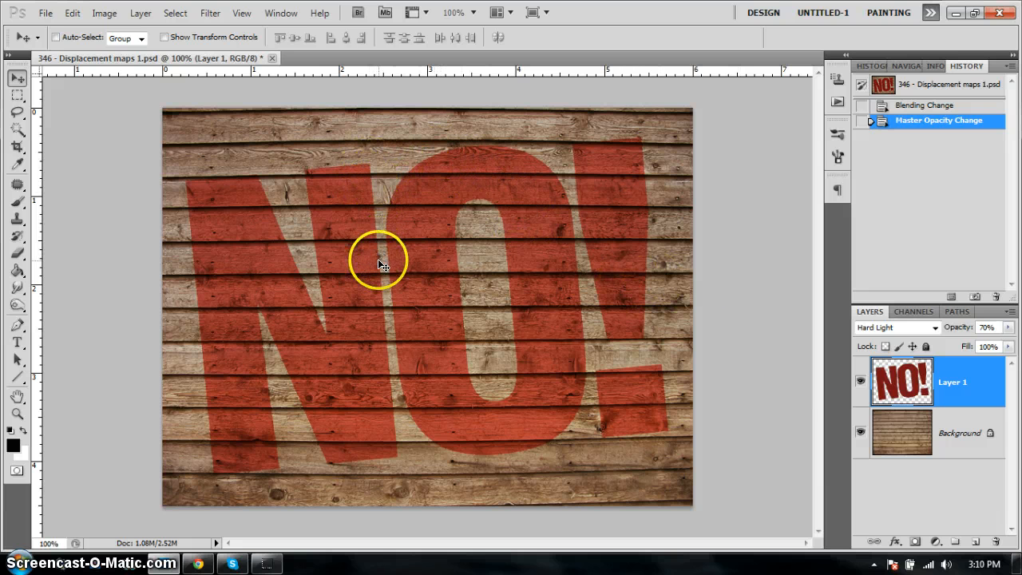
pyautogui.click(402, 154)
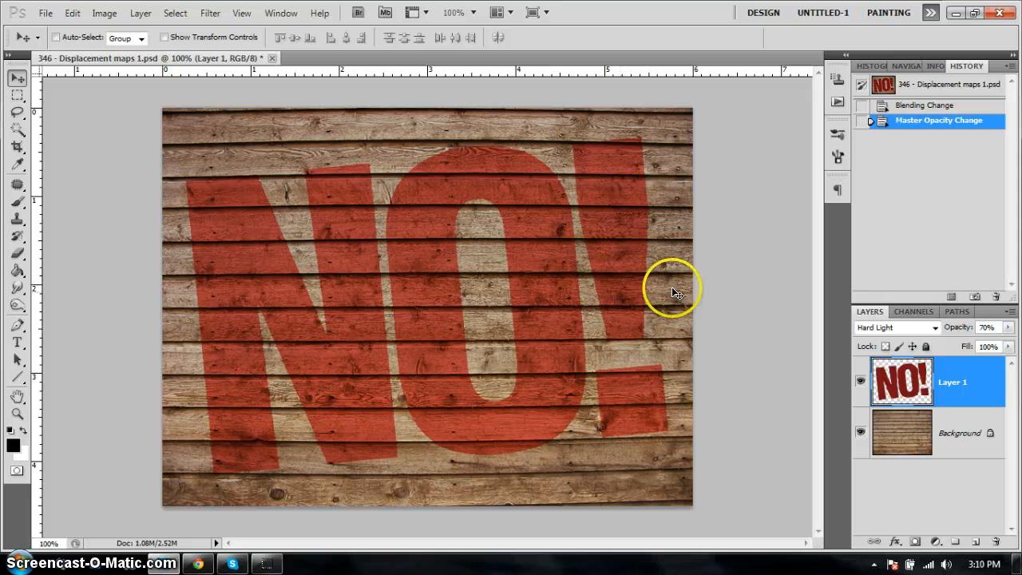
# - Duplicate the wooden Background layer and desaturate the copy
pyautogui.click(980, 413)
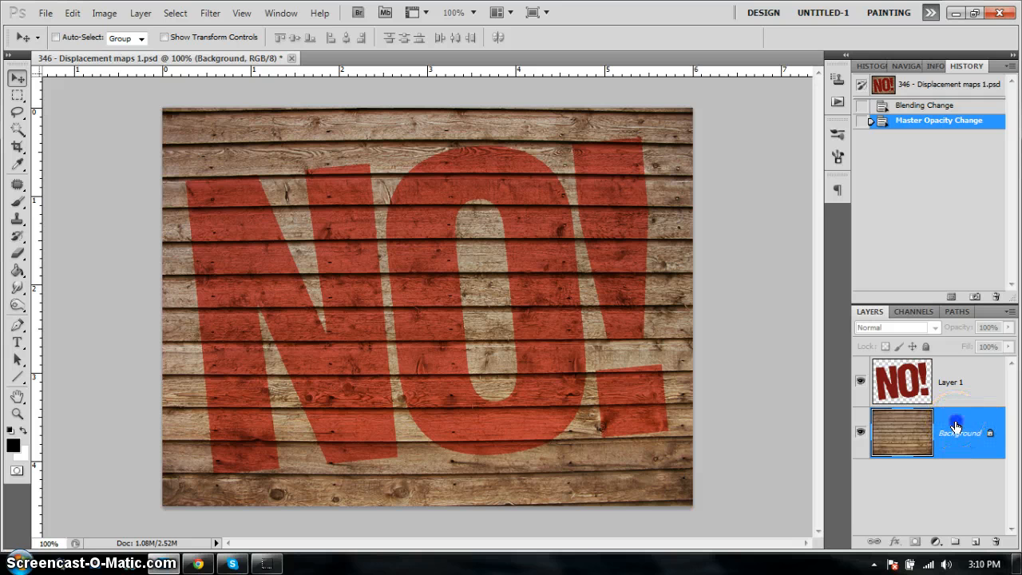
pyautogui.keyDown('ctrl'); pyautogui.click(956, 427); pyautogui.keyUp('ctrl')
pyautogui.click(967, 420)
pyautogui.hotkey('ctrl', 'j')
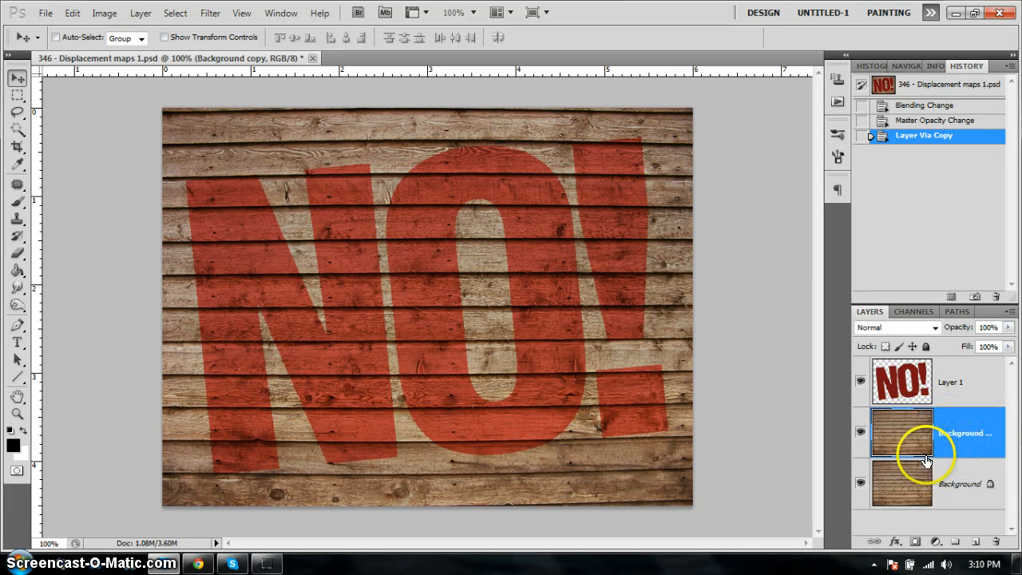
pyautogui.click(978, 429)
pyautogui.click(976, 429)
pyautogui.hotkey('ctrl', 'shift', 'u')
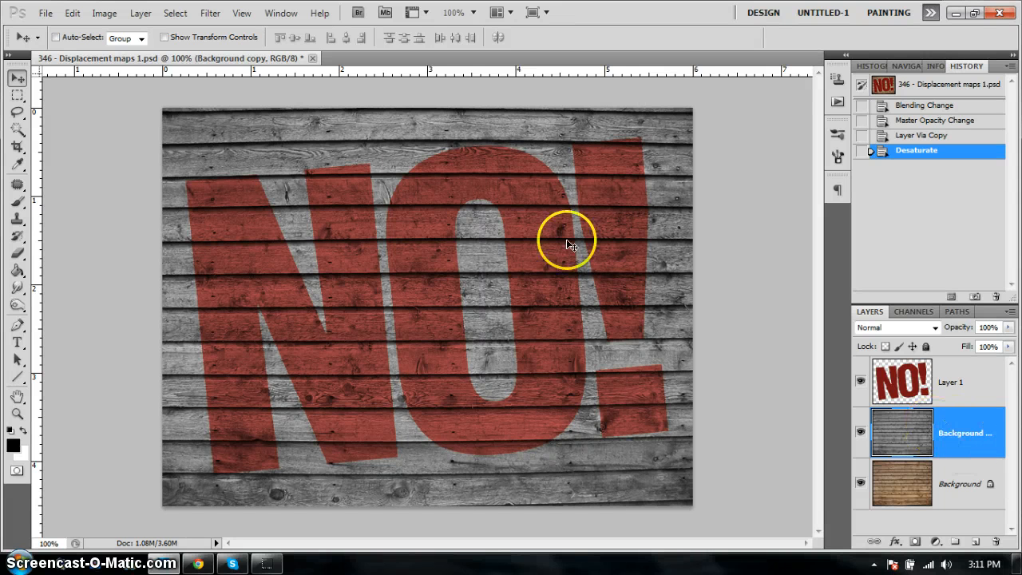
# - Create a new 709 × 532 pixel document at 72 pixels/inch in 8-bit Grayscale mode with a white background
pyautogui.click(44, 13)
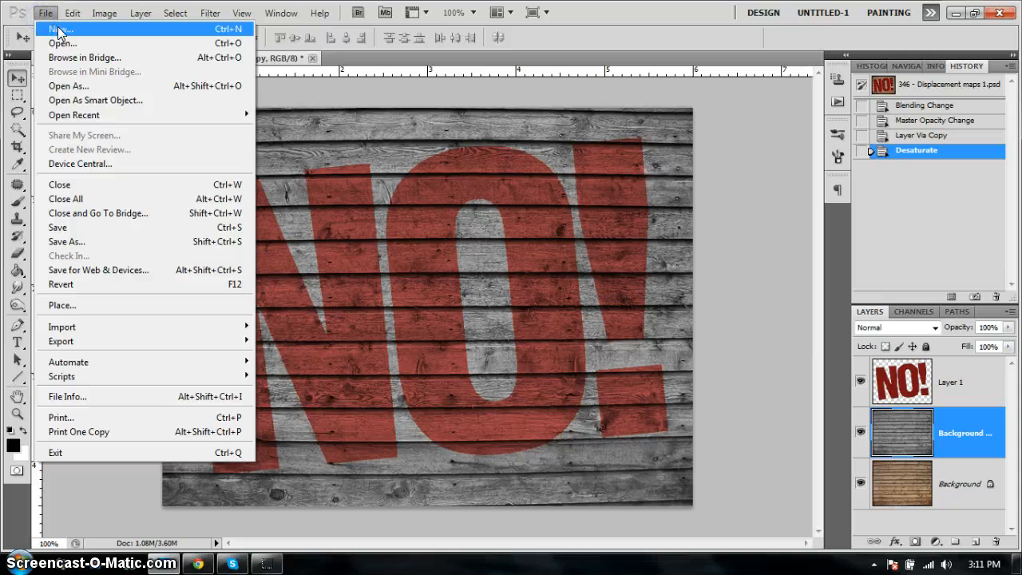
pyautogui.click(59, 29)
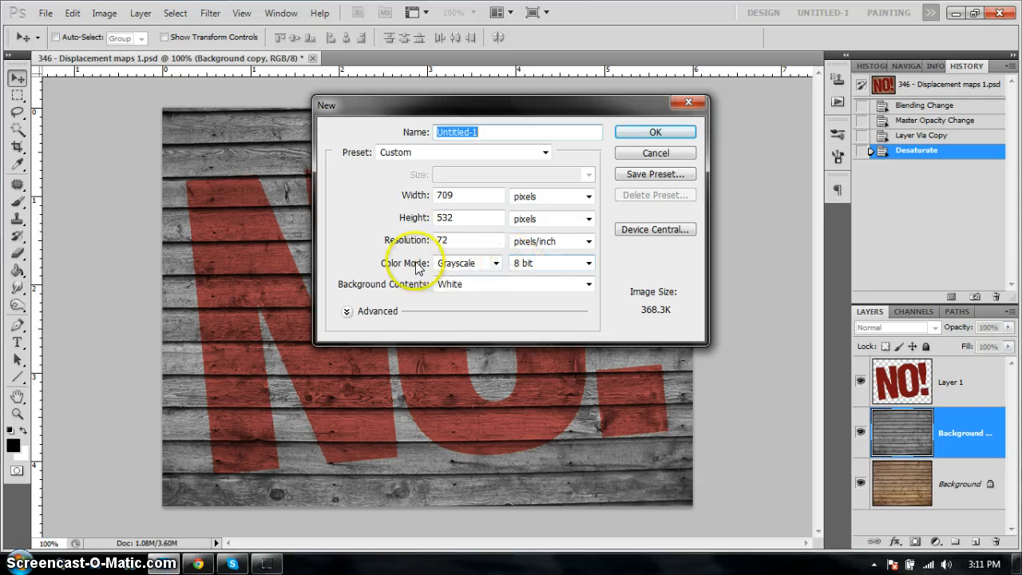
pyautogui.click(495, 264)
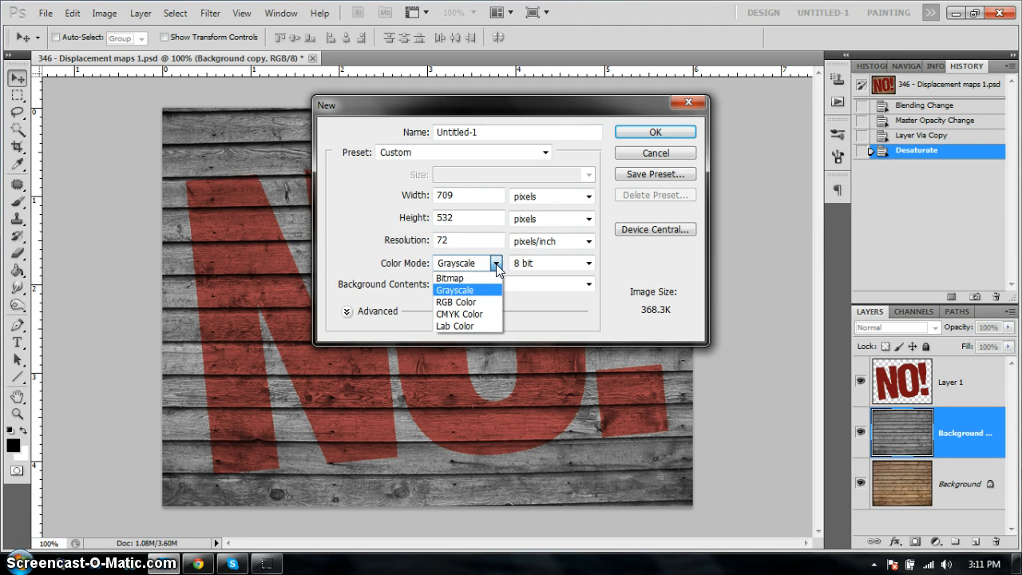
pyautogui.click(472, 289)
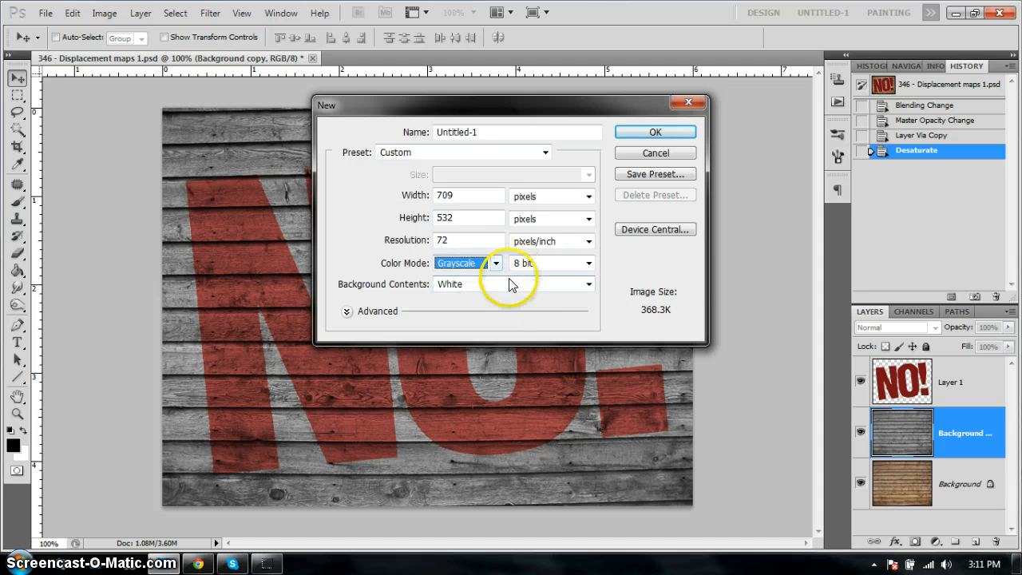
pyautogui.click(655, 133)
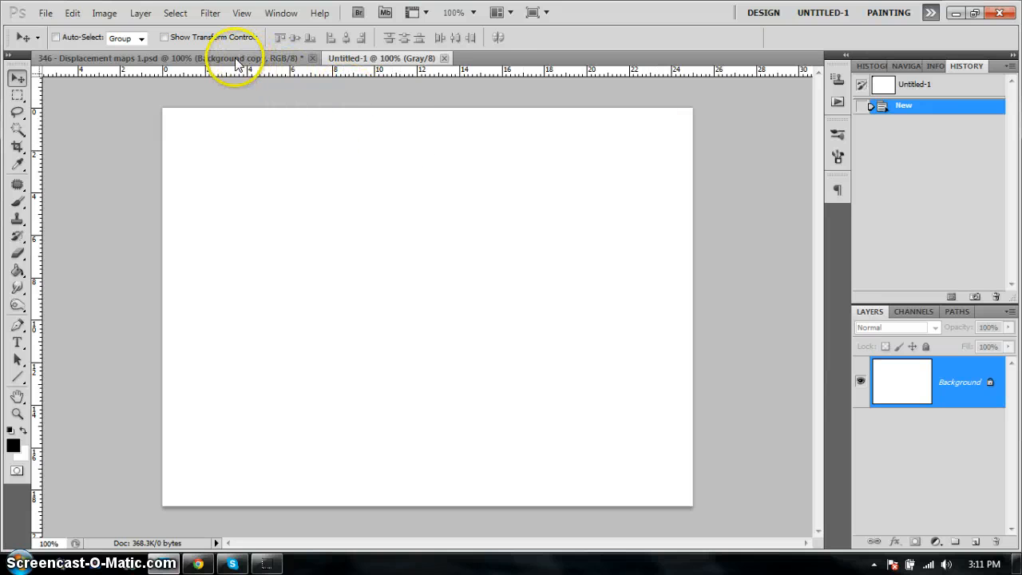
# - Copy the desaturated wood layer from the displacement document into the new grayscale document and position it to cover the canvas
pyautogui.click(206, 63)
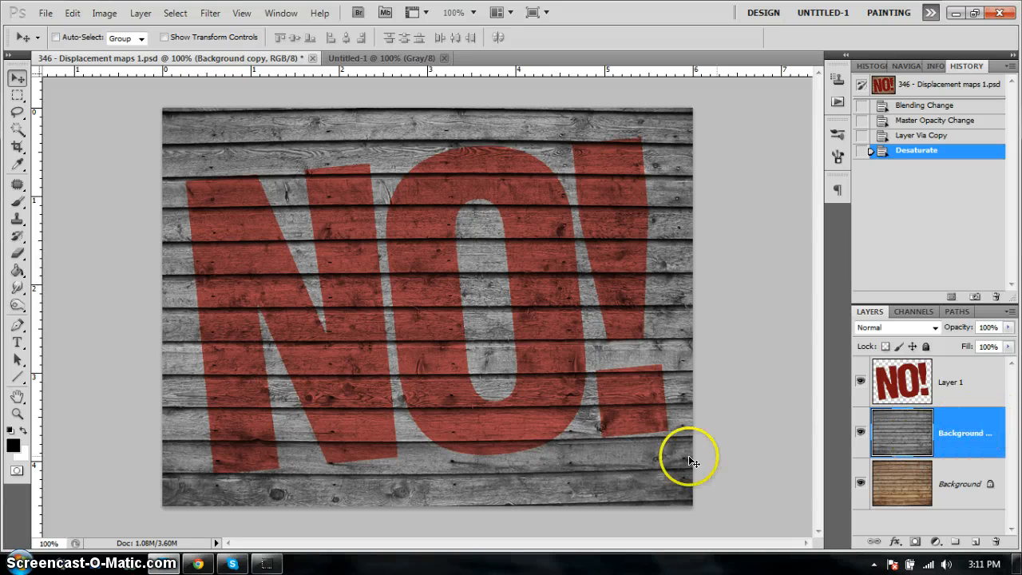
pyautogui.click(557, 487)
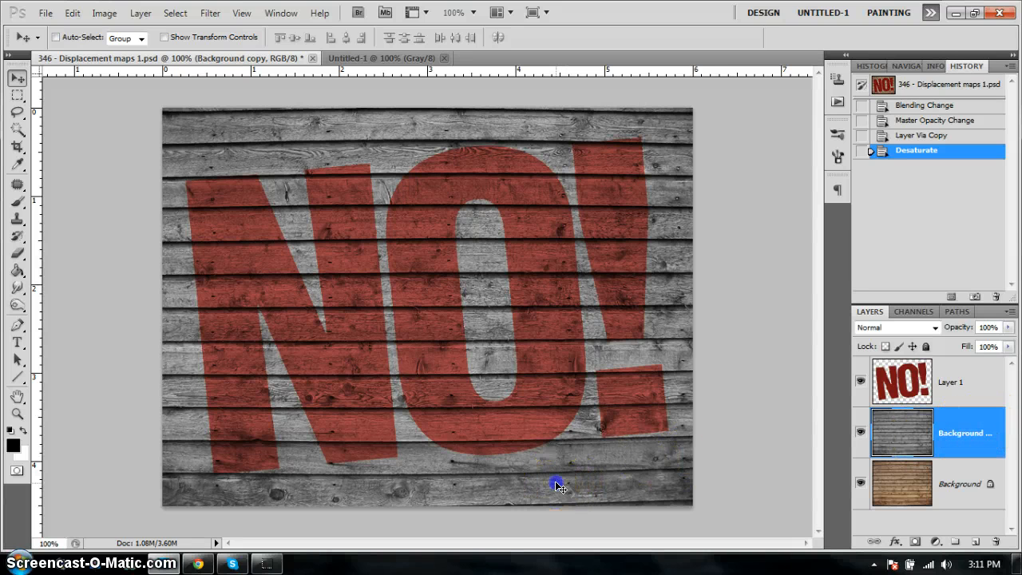
pyautogui.moveTo(558, 486); pyautogui.dragTo(482, 350)
pyautogui.moveTo(400, 178); pyautogui.dragTo(476, 318)
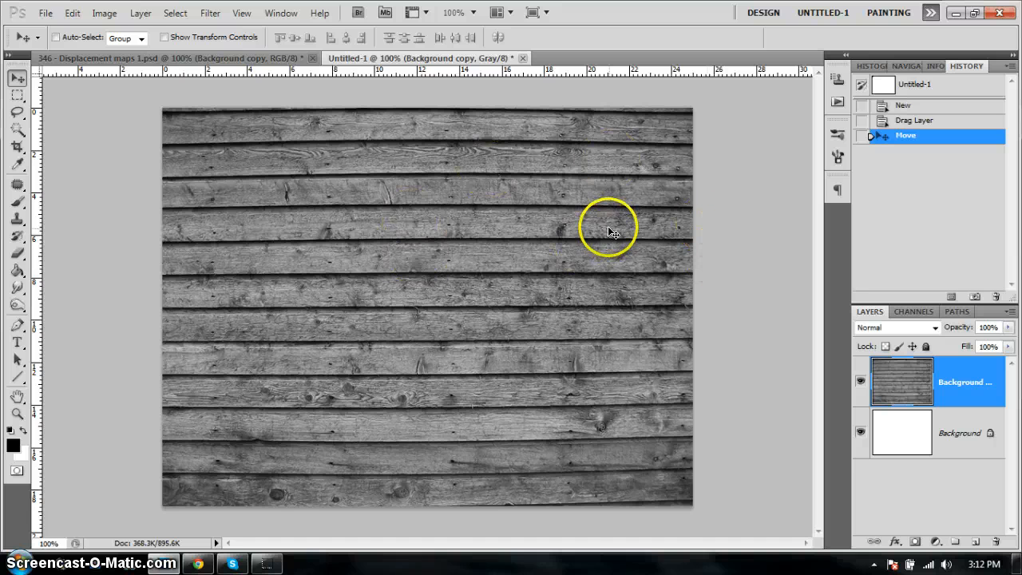
# - Save the grayscale document to the Desktop as desaturated_background.psd in Photoshop format, replacing the existing file and keeping Maximize Compatibility on
pyautogui.click(47, 16)
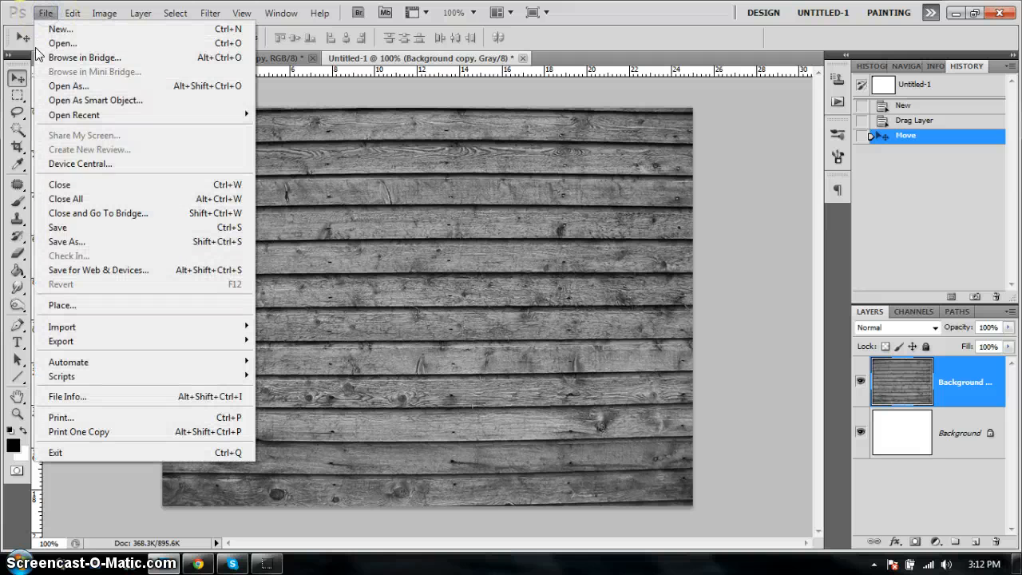
pyautogui.click(81, 243)
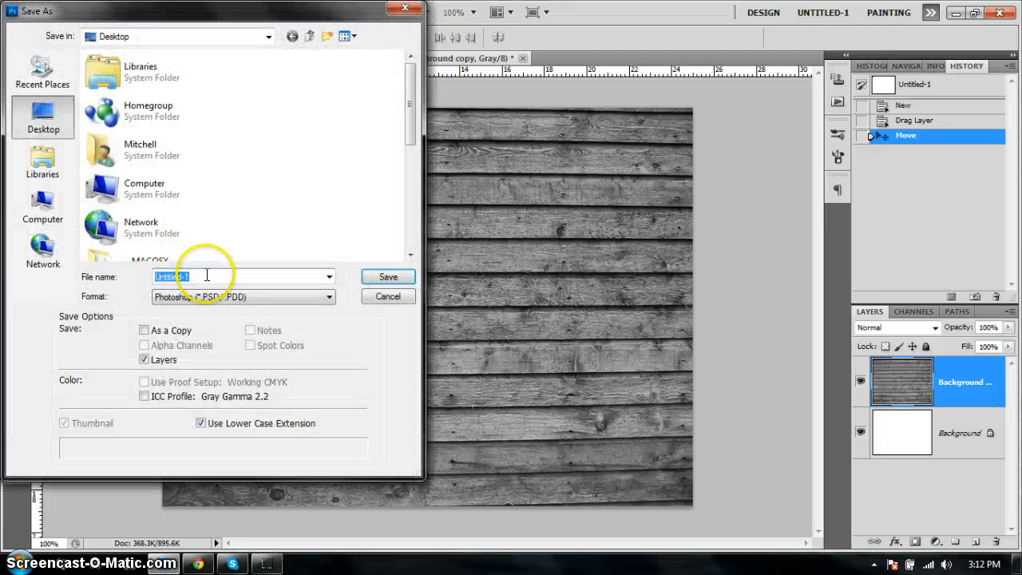
pyautogui.write('des')
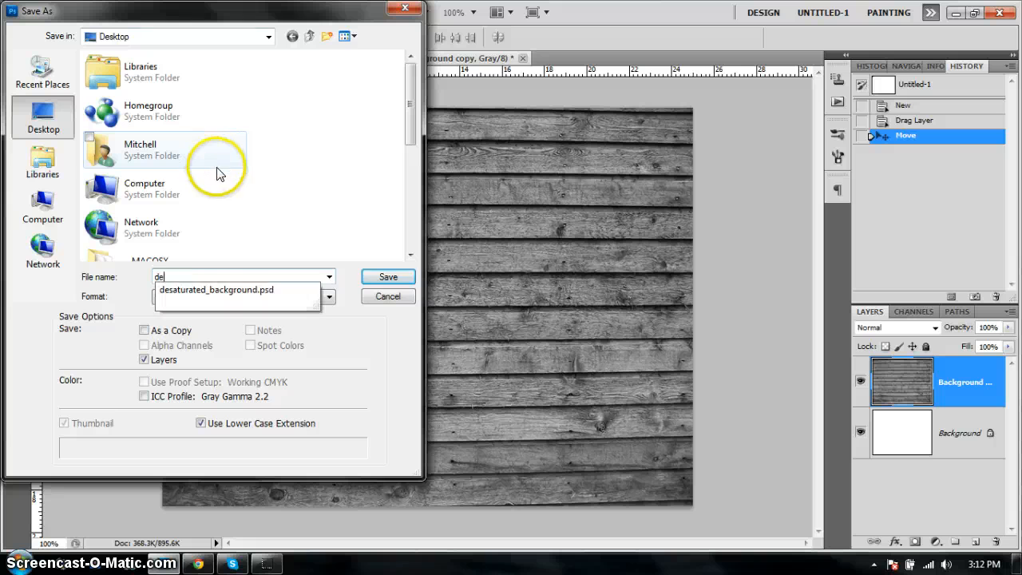
pyautogui.click(221, 290)
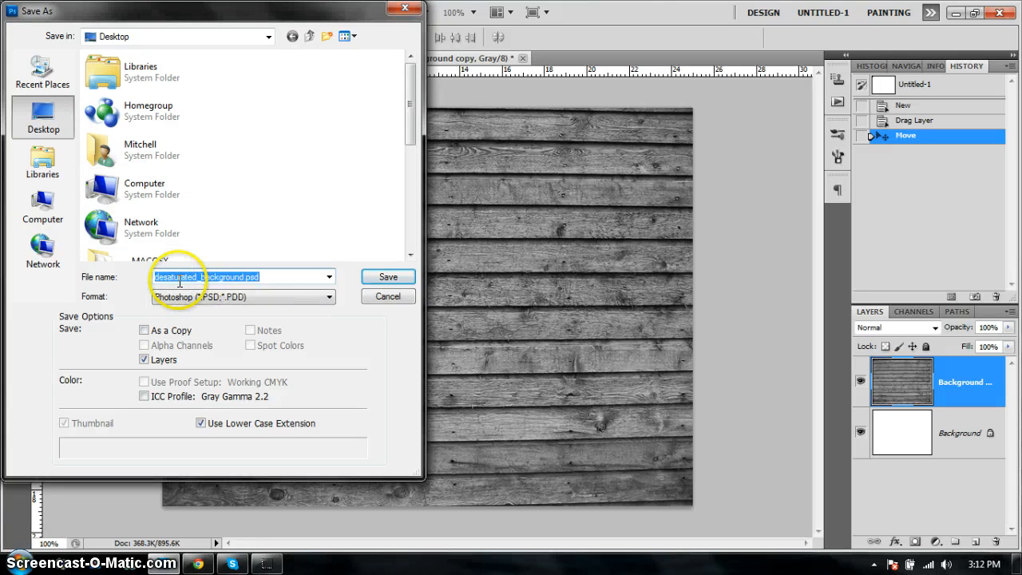
pyautogui.click(263, 279)
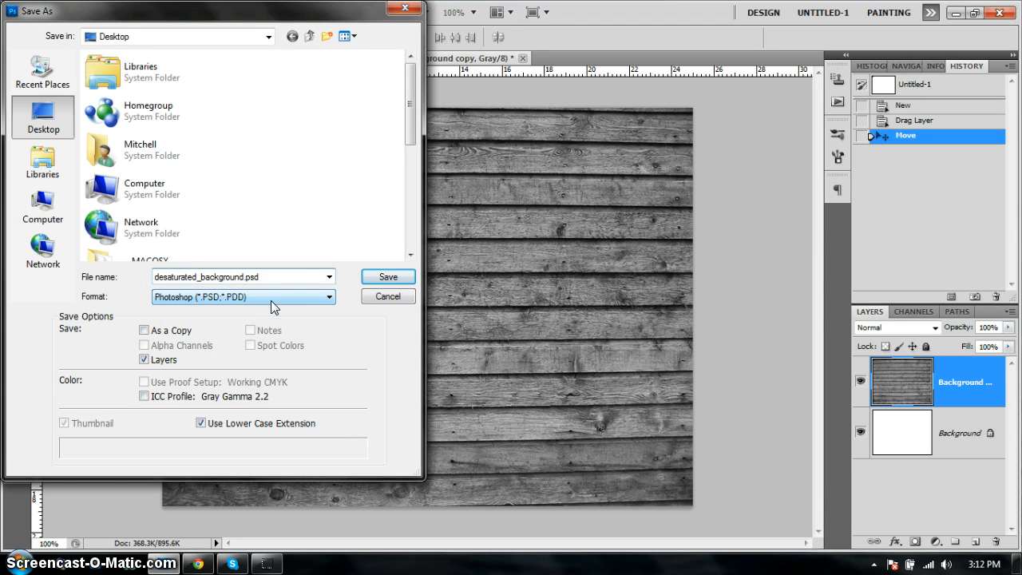
pyautogui.click(389, 277)
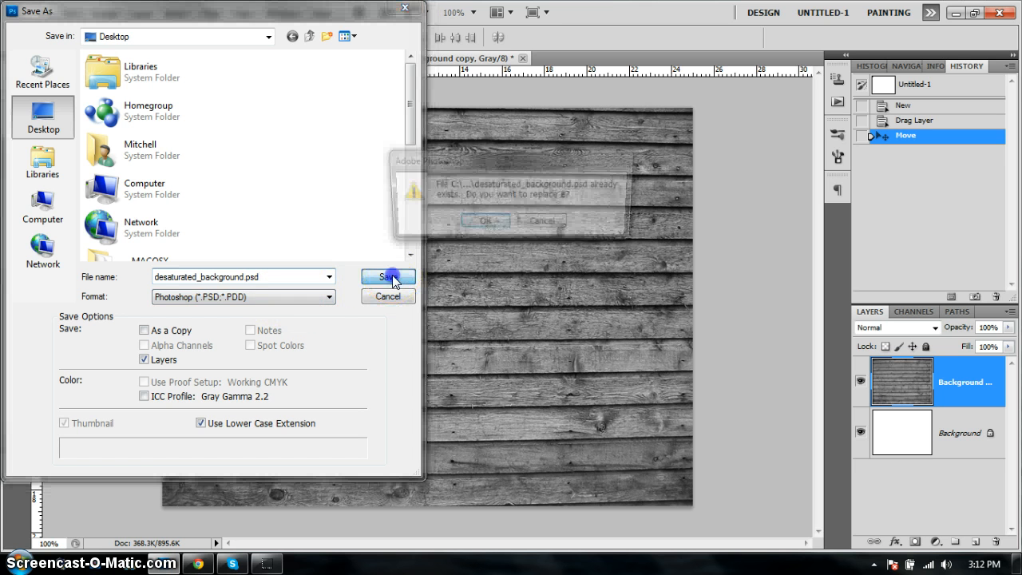
pyautogui.click(495, 226)
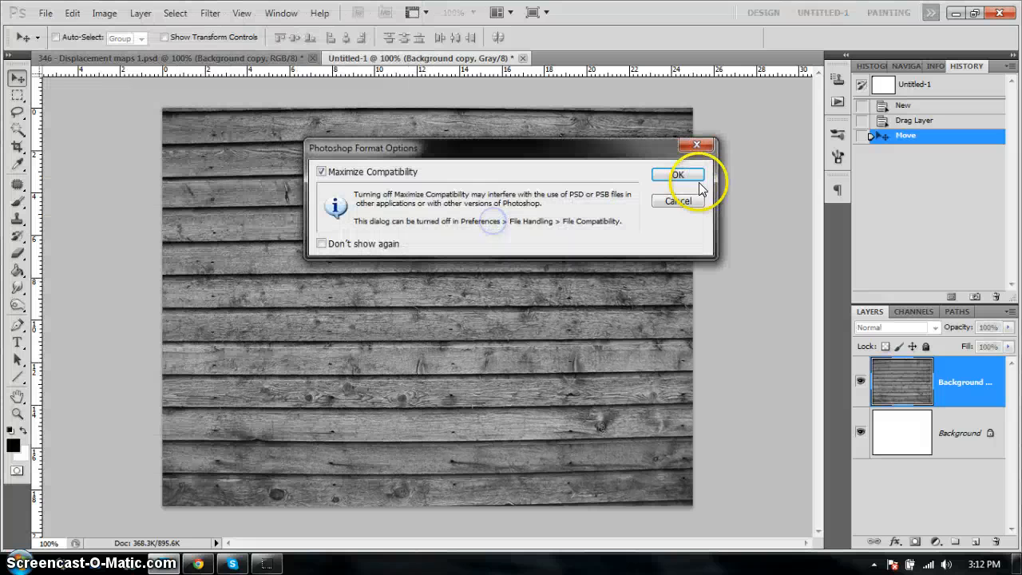
pyautogui.click(683, 178)
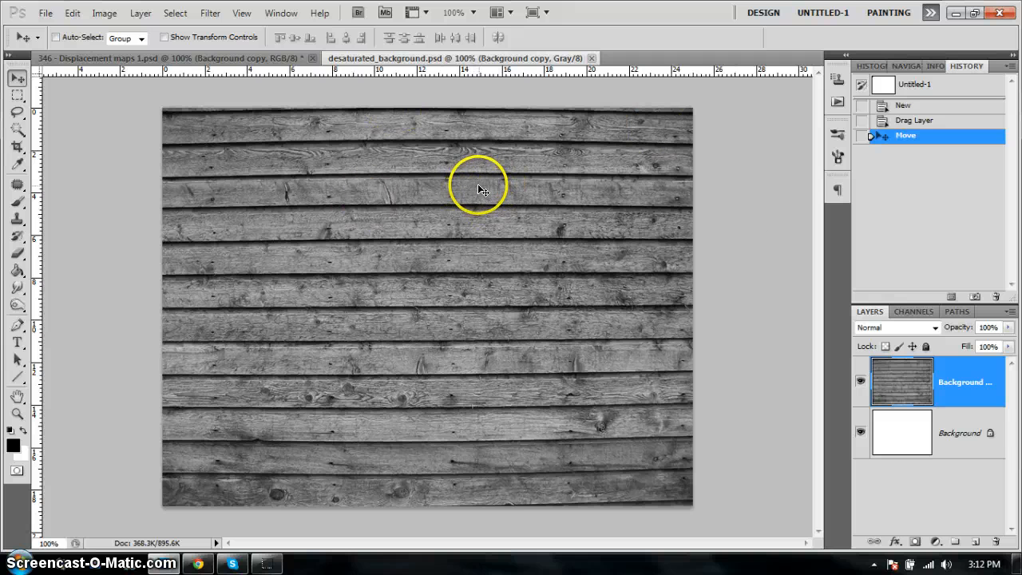
# - Return to the original lettering document, hide the desaturated background copy and select the NO! lettering layer
pyautogui.click(266, 58)
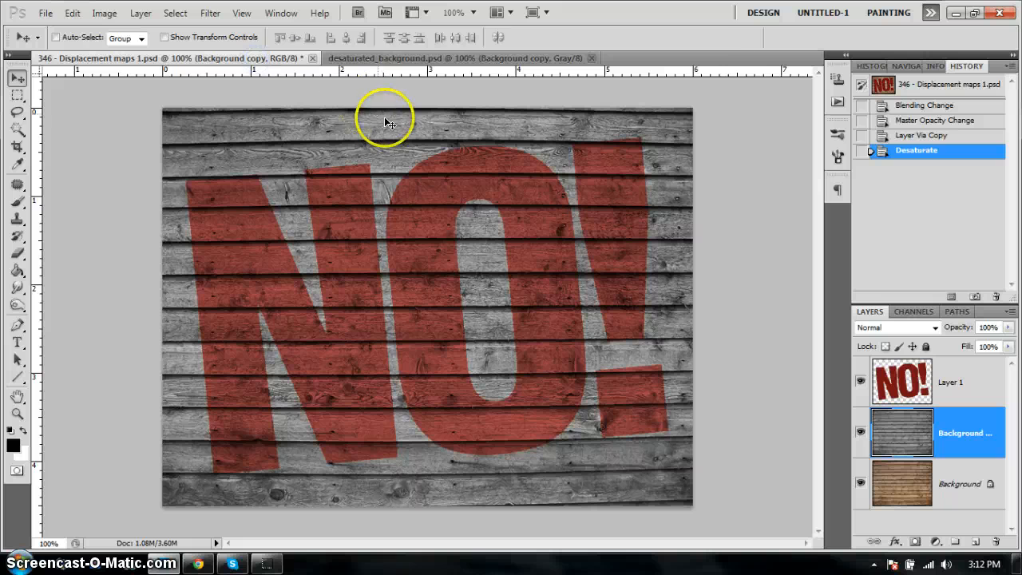
pyautogui.click(861, 434)
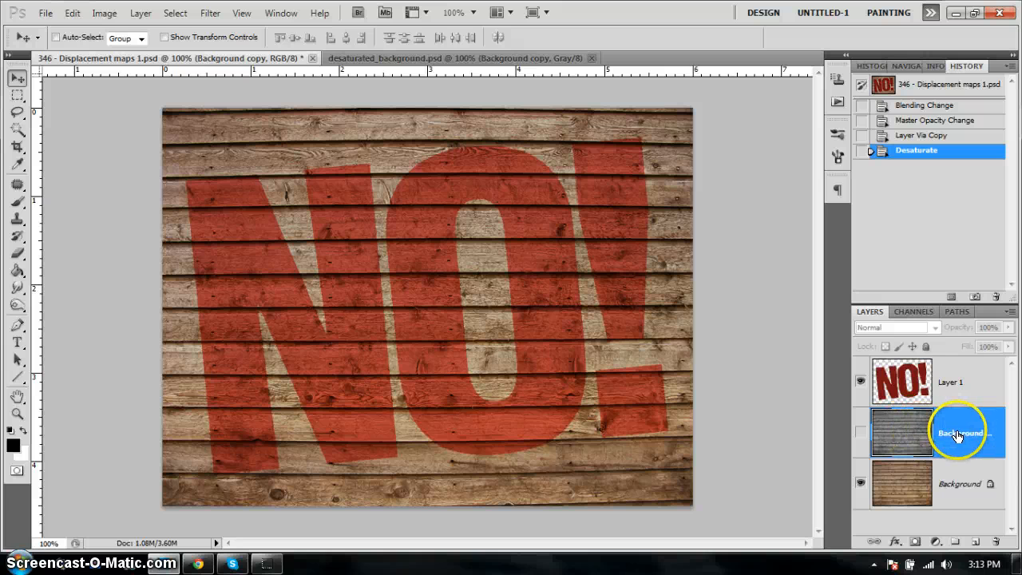
pyautogui.click(973, 385)
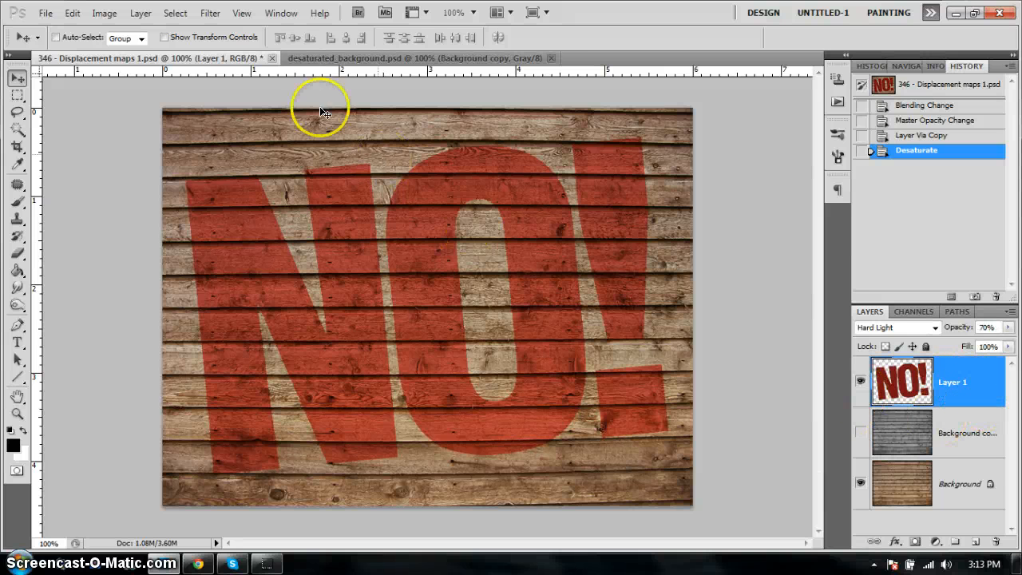
# - Try displacing the NO! lettering at horizontal and vertical scale 20 with Stretch To Fit, Repeat Edge Pixels and the unblurred desaturated_background map from the Desktop
pyautogui.click(210, 14)
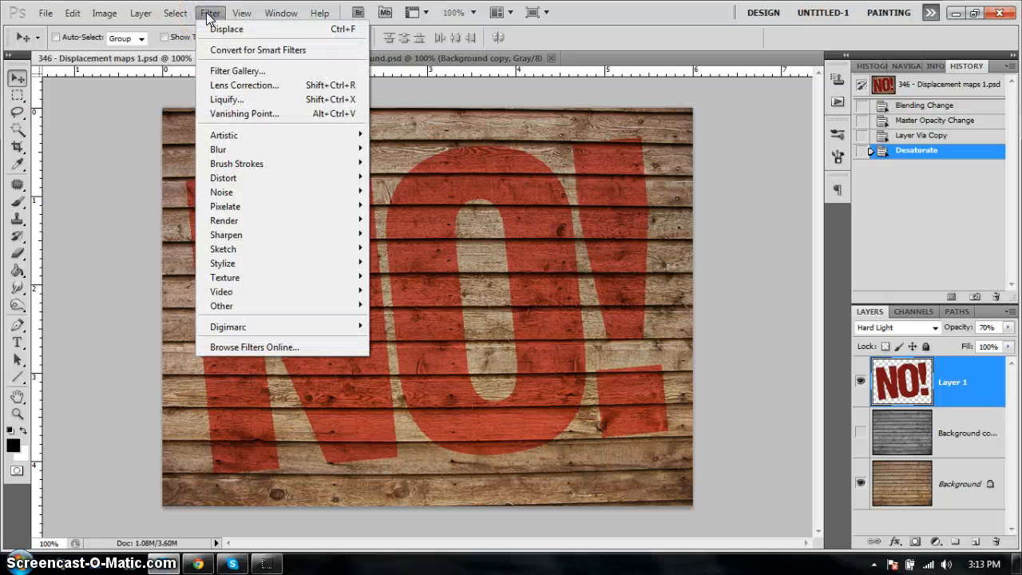
pyautogui.moveTo(323, 179)
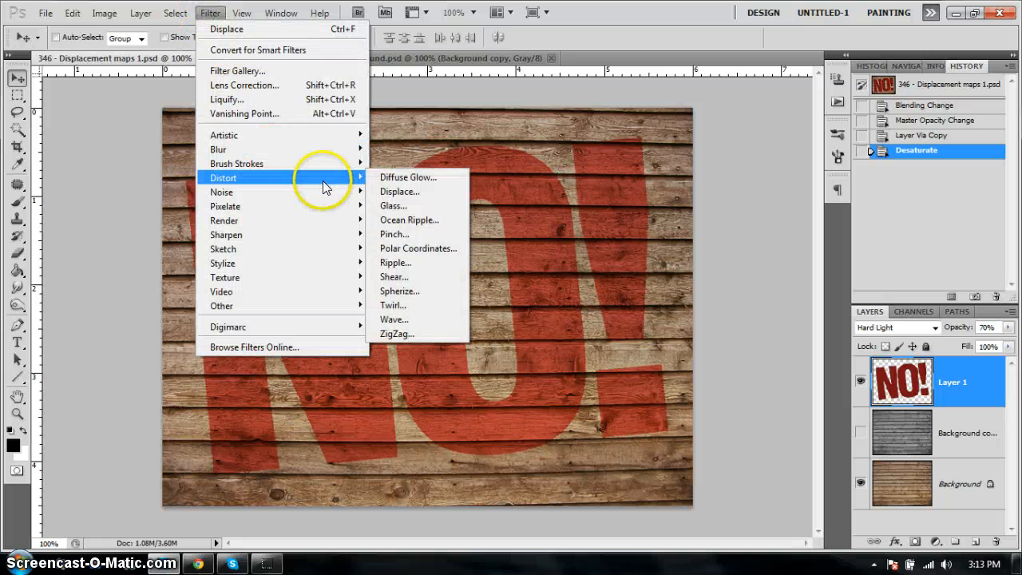
pyautogui.click(429, 199)
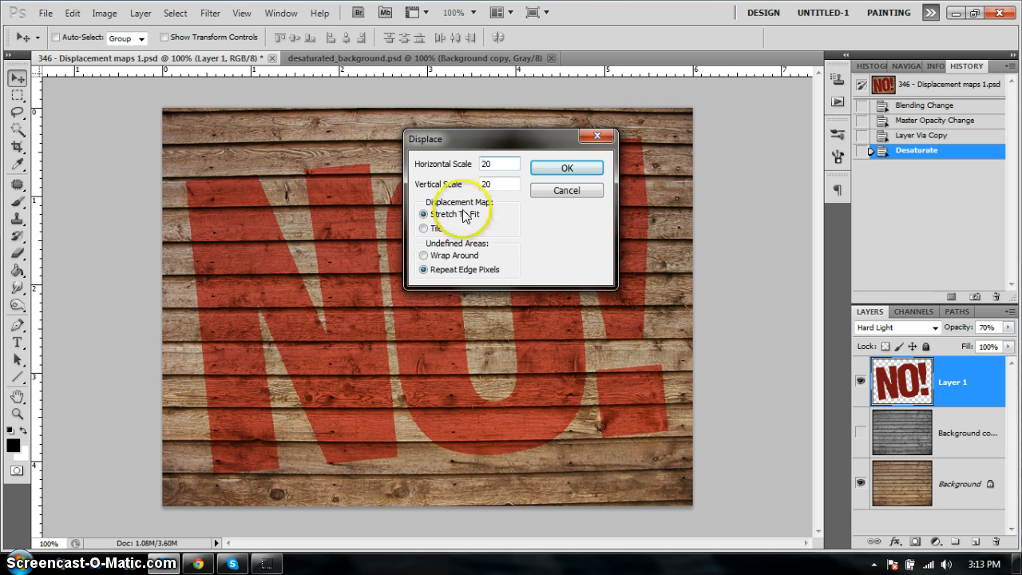
pyautogui.doubleClick(501, 162)
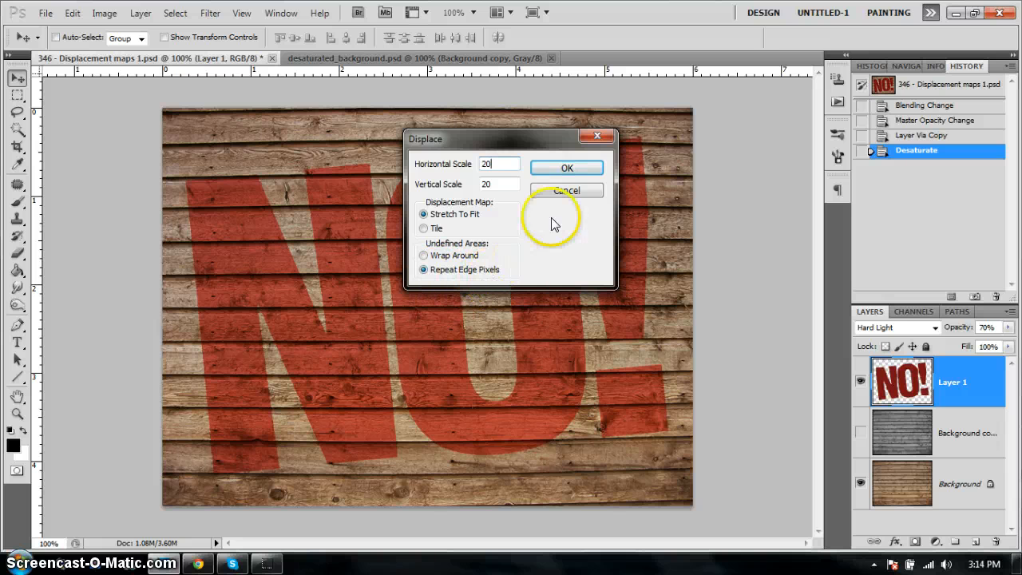
pyautogui.click(567, 168)
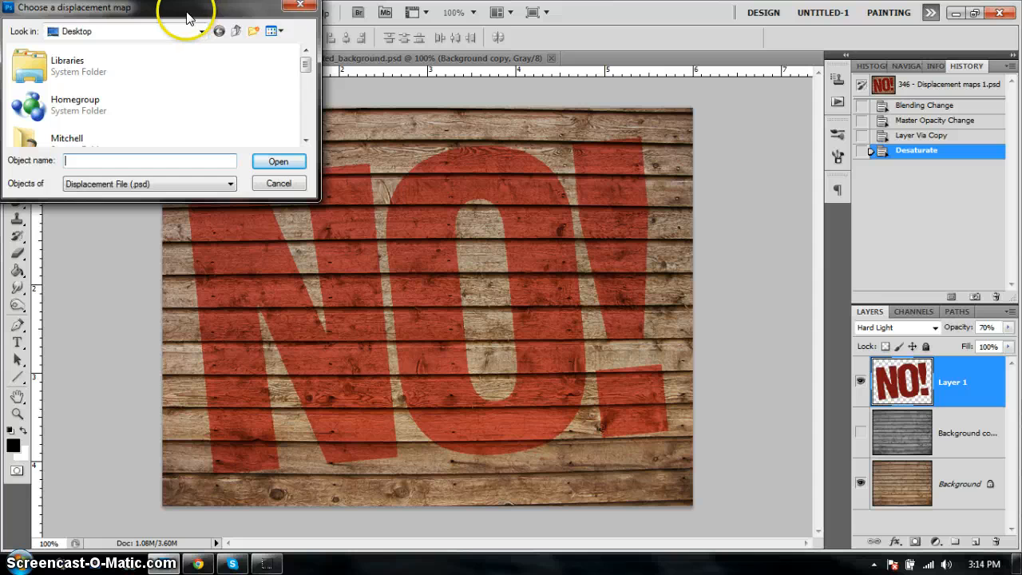
pyautogui.moveTo(187, 11); pyautogui.dragTo(424, 151)
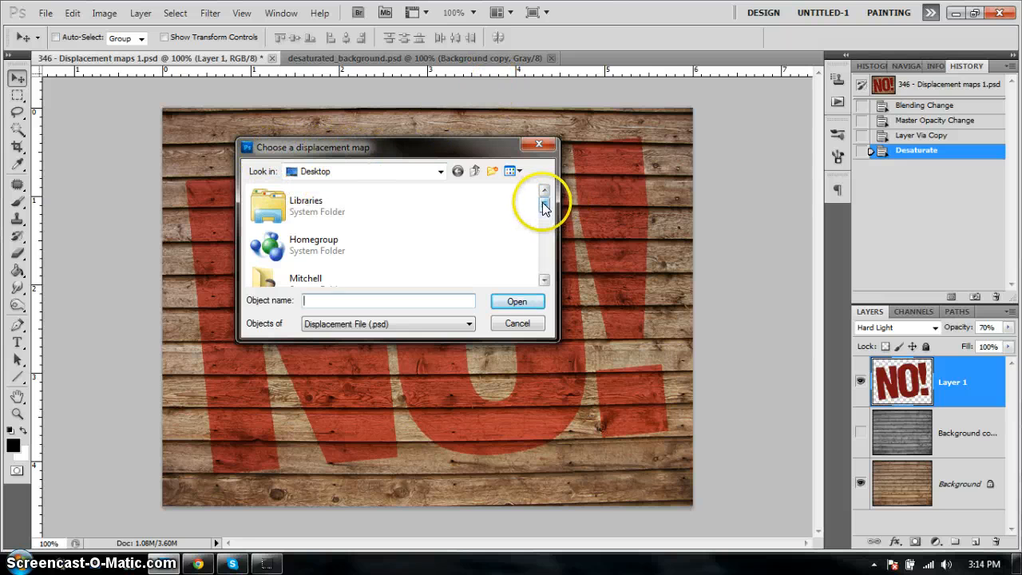
pyautogui.moveTo(543, 202); pyautogui.dragTo(546, 270)
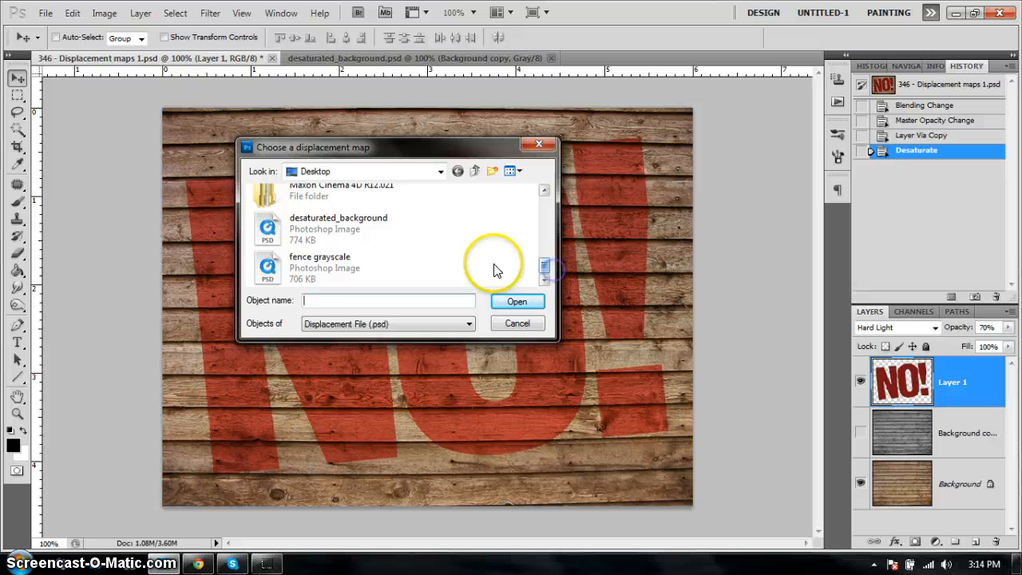
pyautogui.click(339, 226)
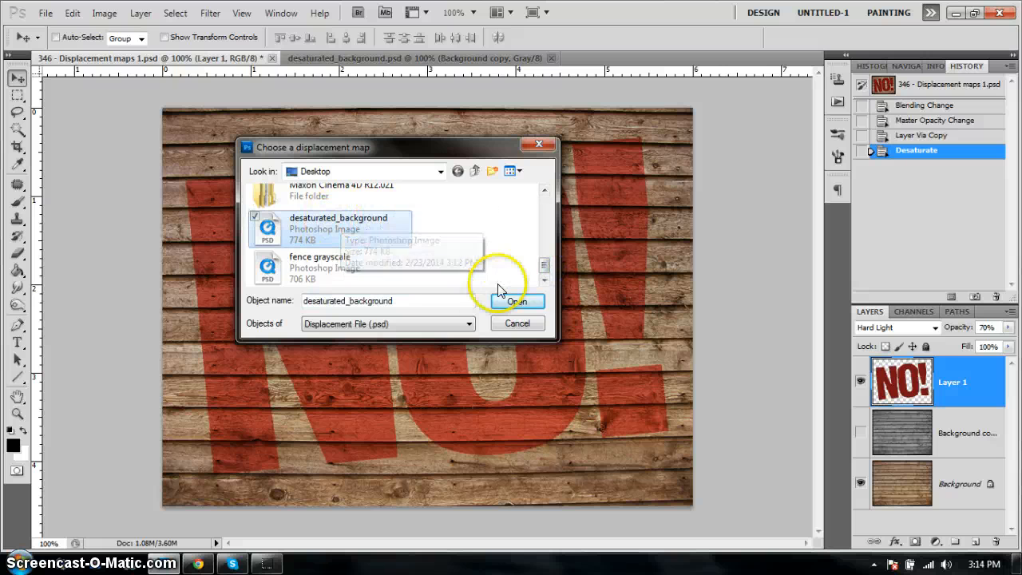
pyautogui.click(524, 304)
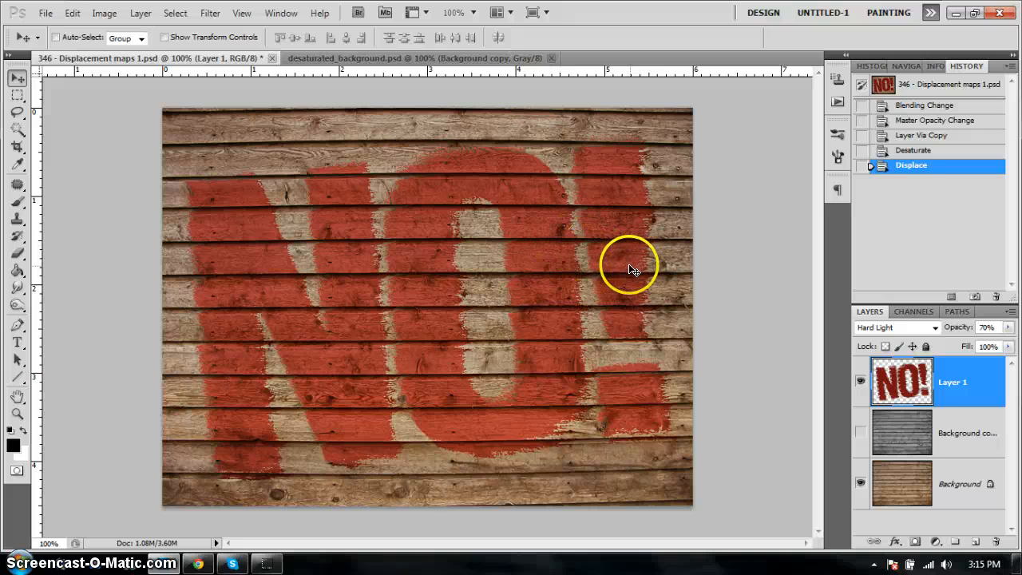
pyautogui.hotkey('ctrl', 'z')
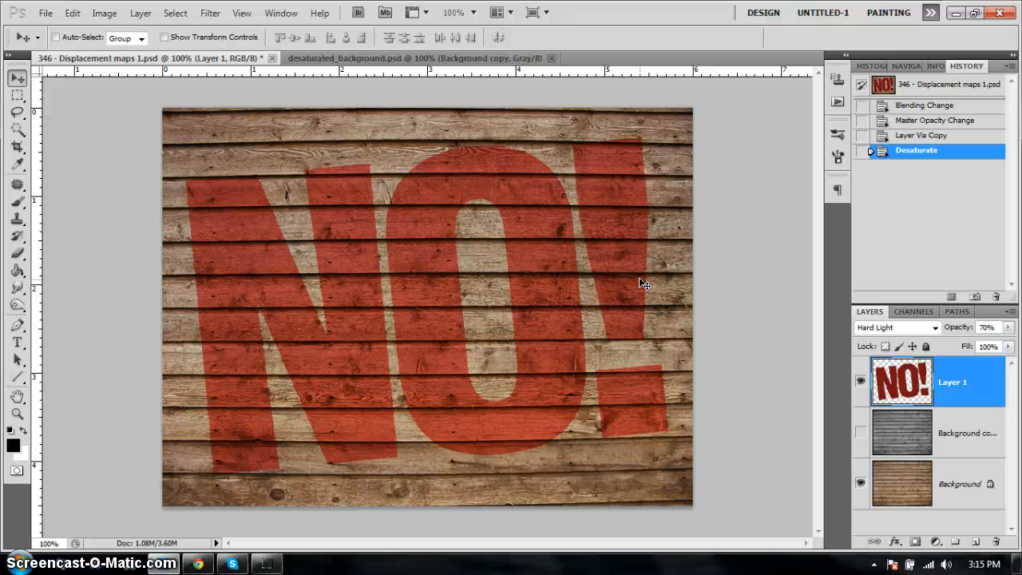
# - Apply a Gaussian Blur with a 2.5-pixel radius to the wood layer in desaturated_background.psd and save the file
pyautogui.click(415, 57)
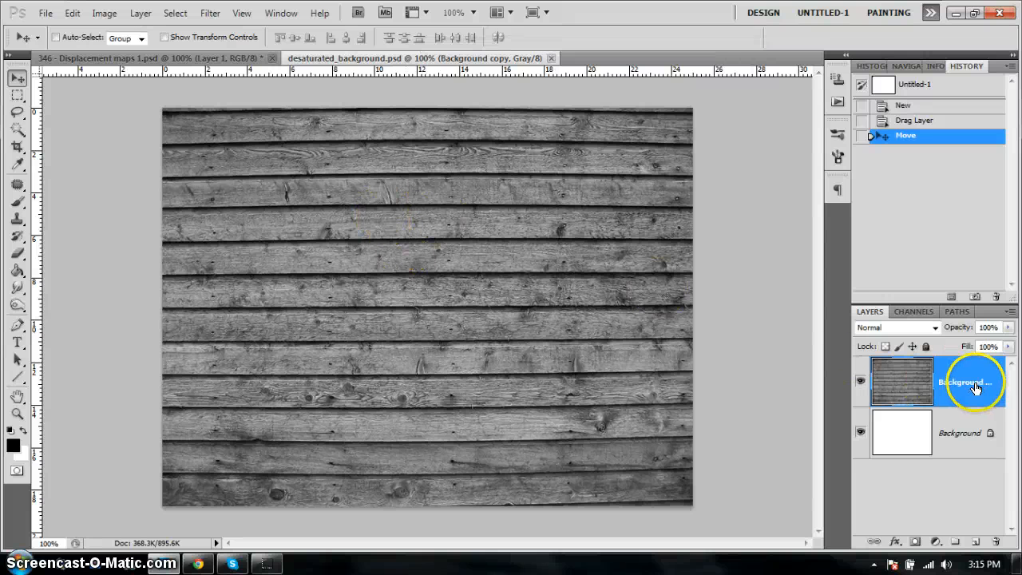
pyautogui.click(210, 15)
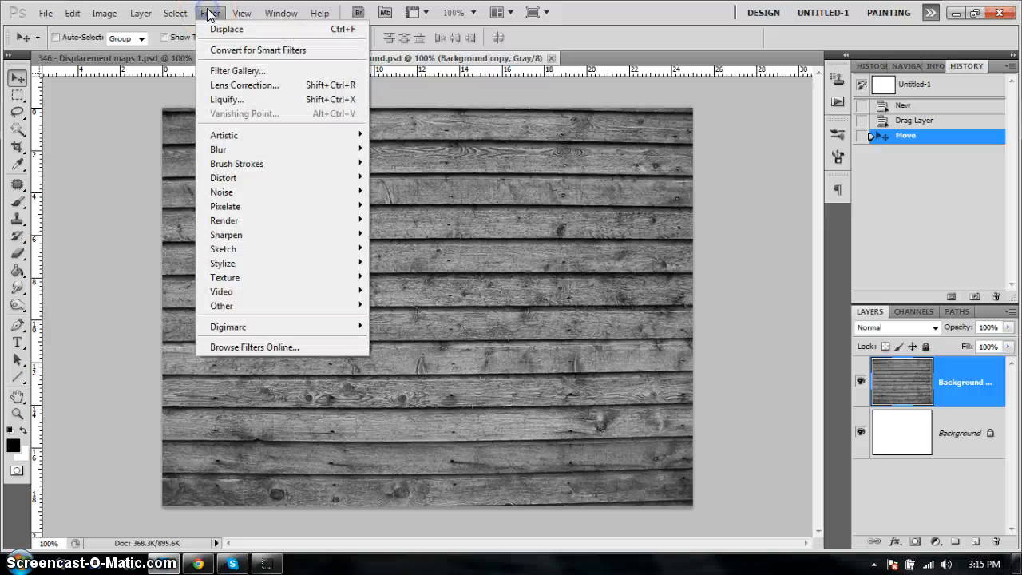
pyautogui.moveTo(251, 155)
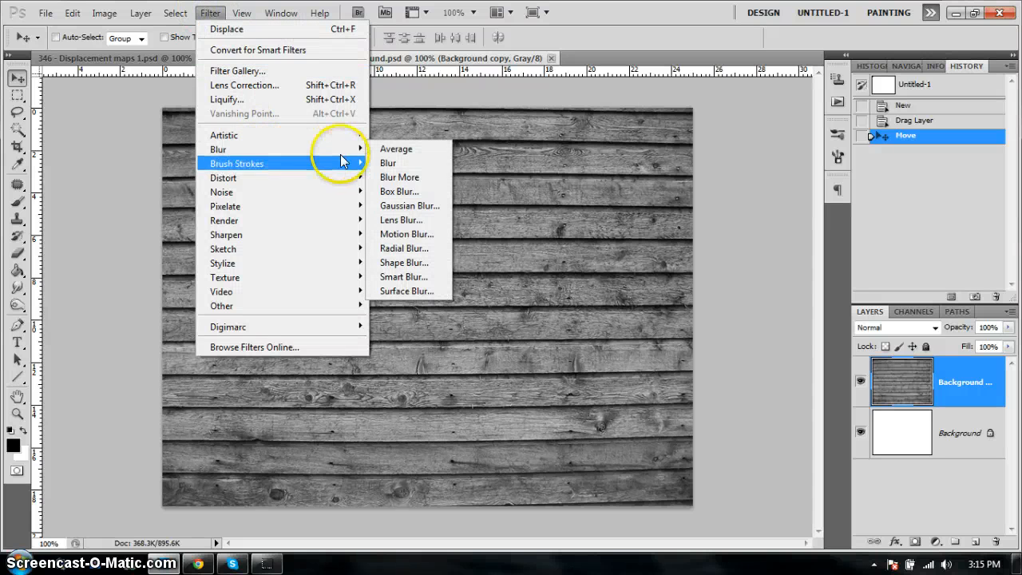
pyautogui.click(426, 206)
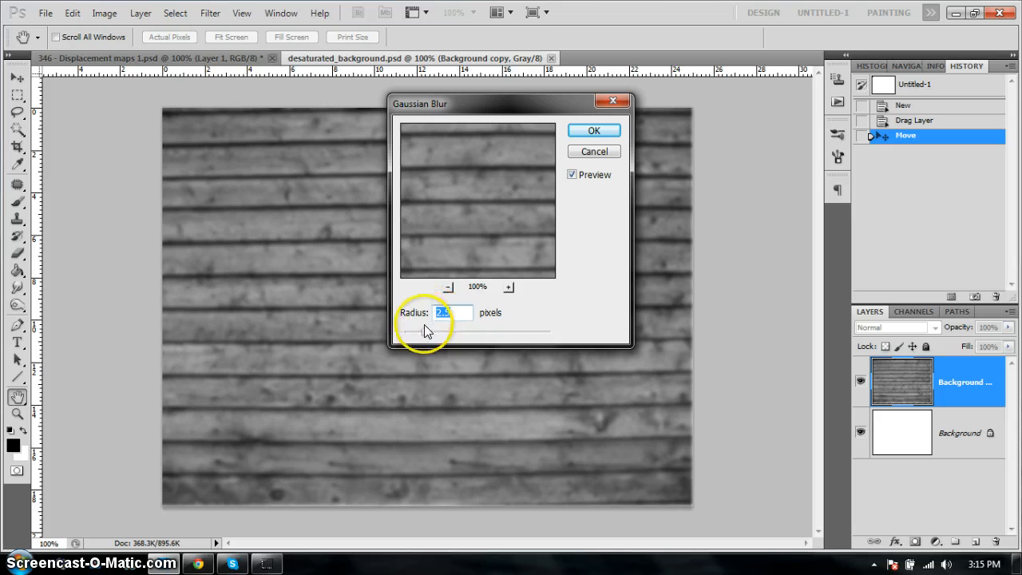
pyautogui.moveTo(424, 331); pyautogui.dragTo(416, 333)
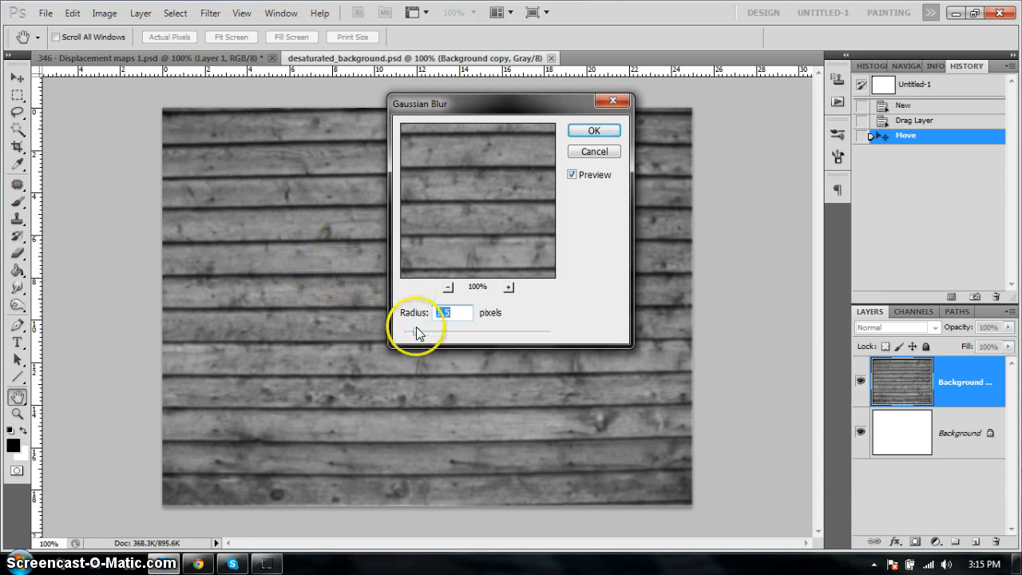
pyautogui.moveTo(416, 333); pyautogui.dragTo(418, 336)
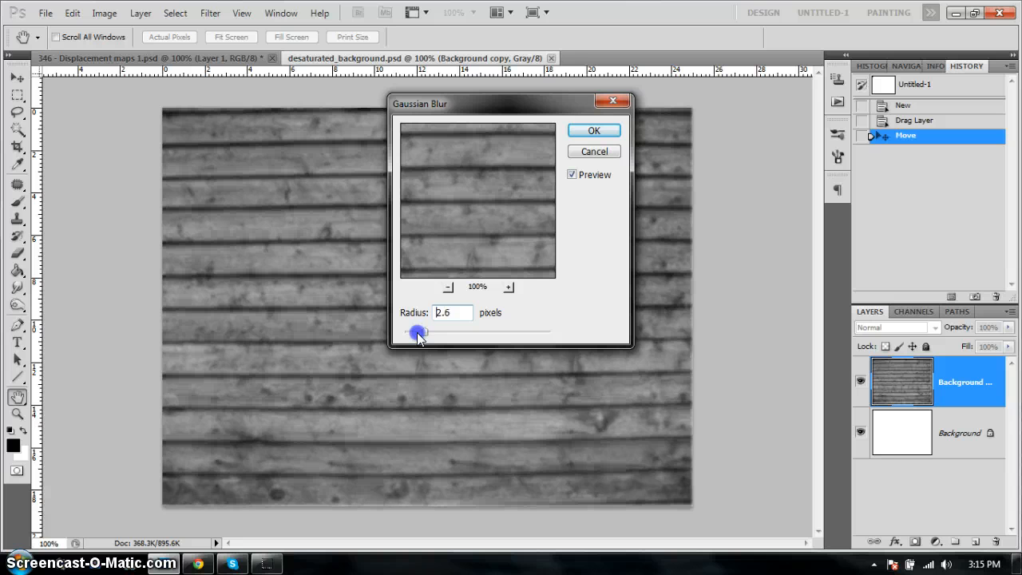
pyautogui.moveTo(418, 335); pyautogui.dragTo(418, 331)
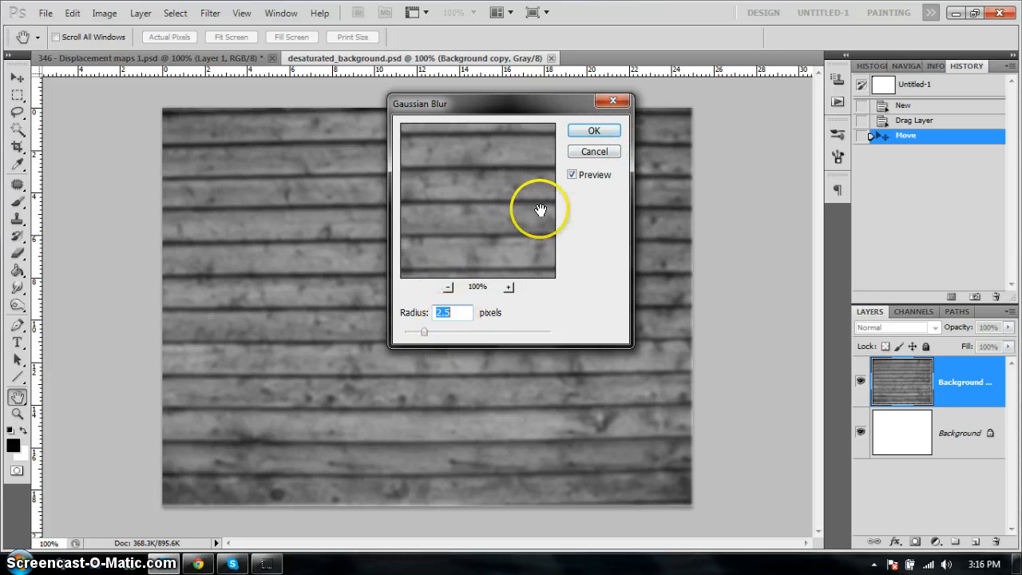
pyautogui.click(596, 131)
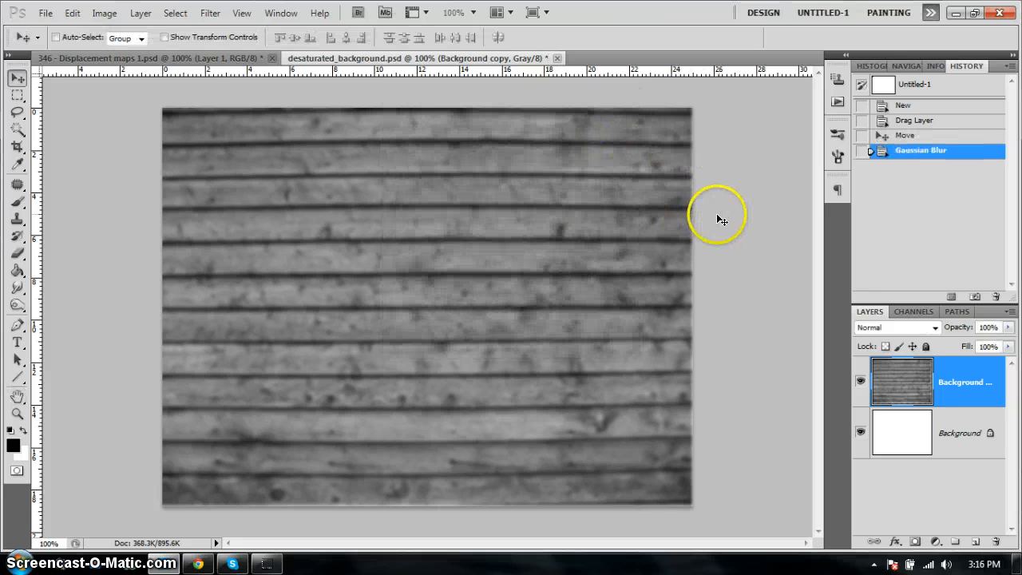
pyautogui.click(45, 13)
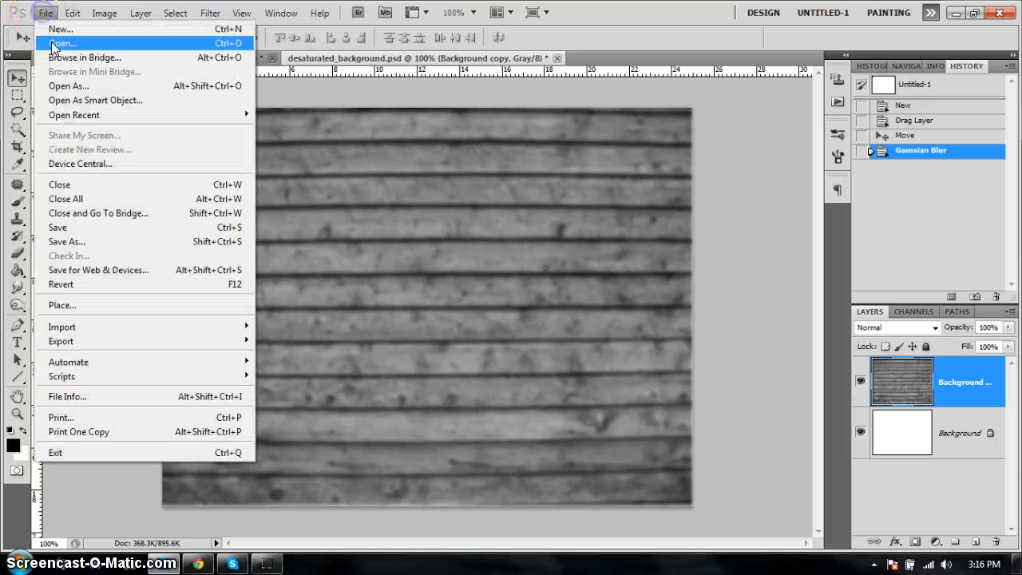
pyautogui.click(95, 228)
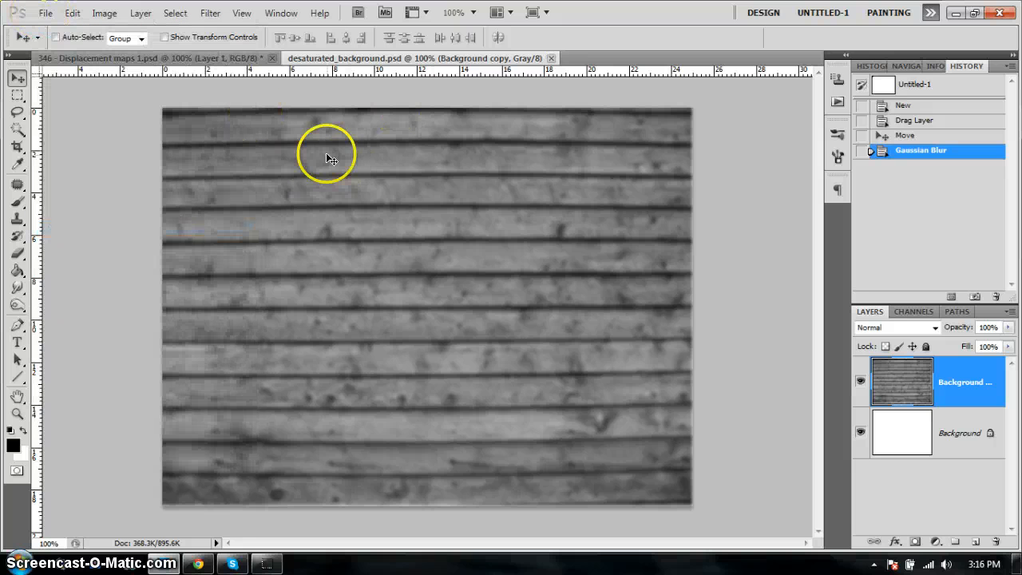
# - Displace the original document's NO! lettering layer at horizontal and vertical scale 20, Stretch To Fit, Repeat Edge Pixels, using the blurred desaturated_background map
pyautogui.click(187, 64)
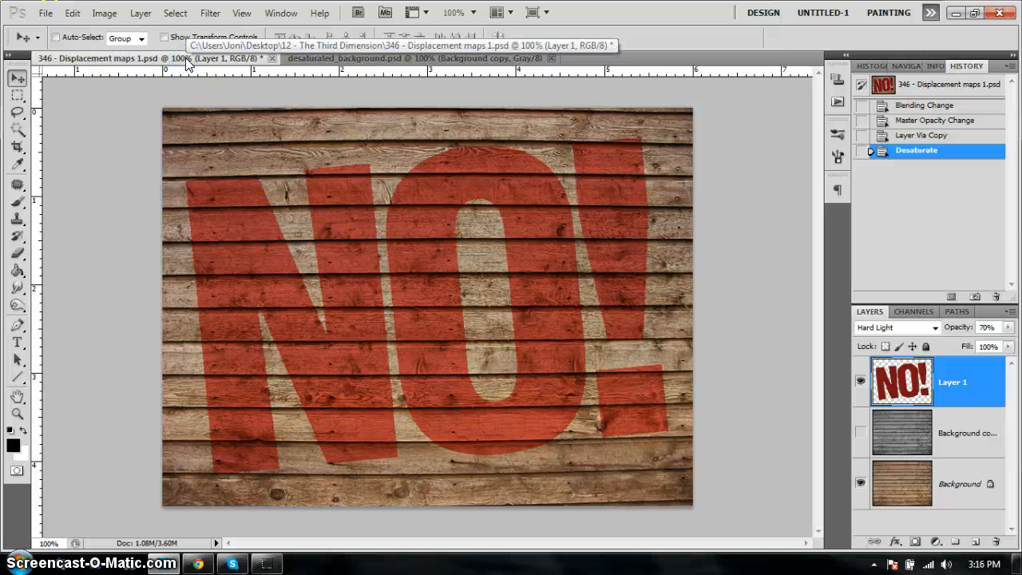
pyautogui.click(966, 381)
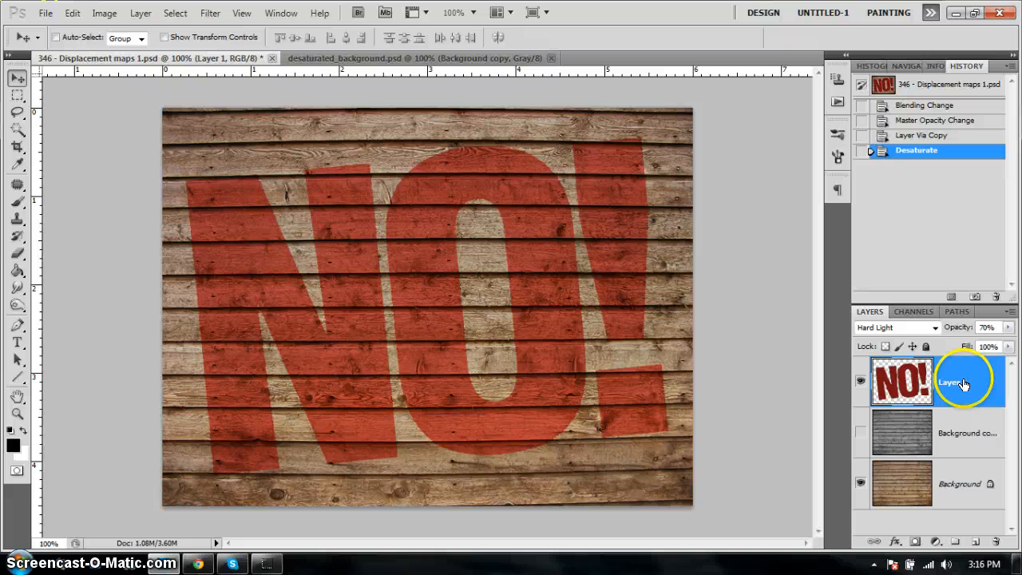
pyautogui.click(209, 13)
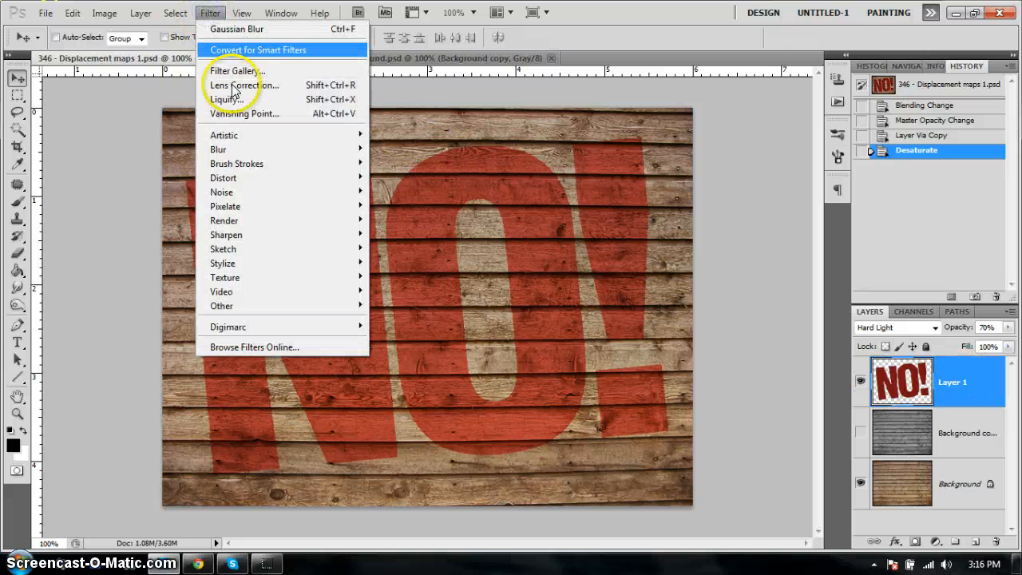
pyautogui.moveTo(315, 178)
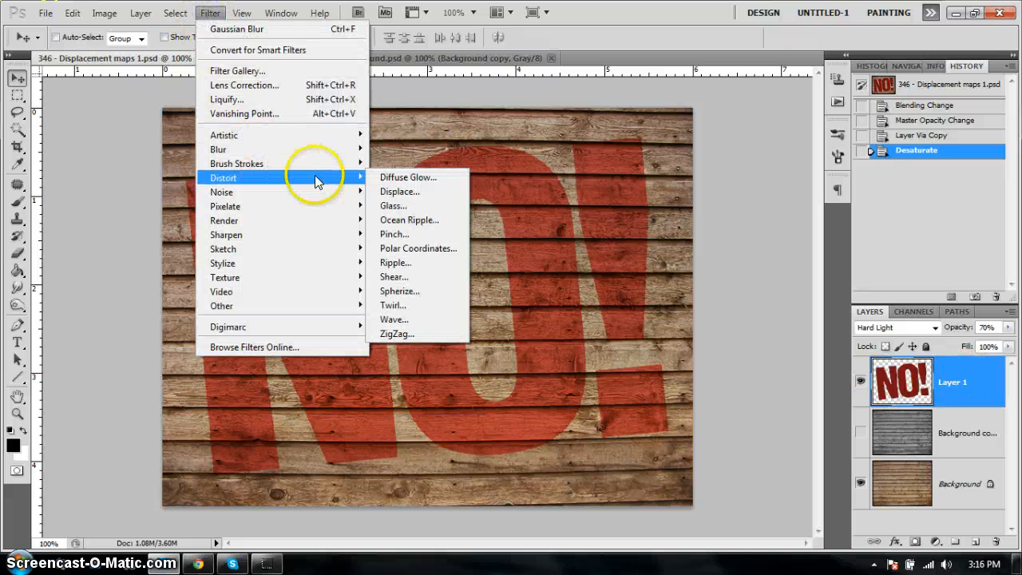
pyautogui.click(404, 194)
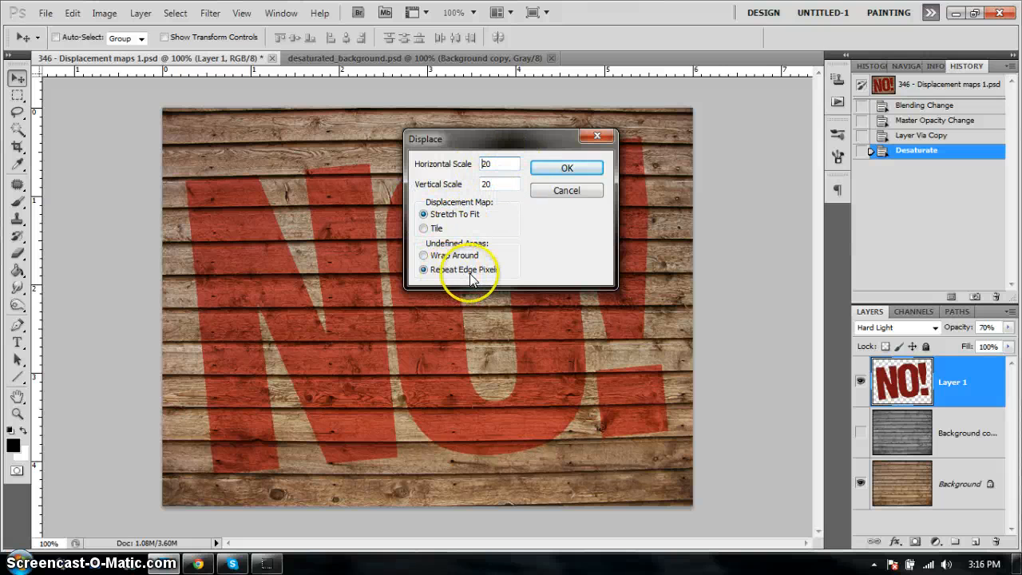
pyautogui.click(571, 165)
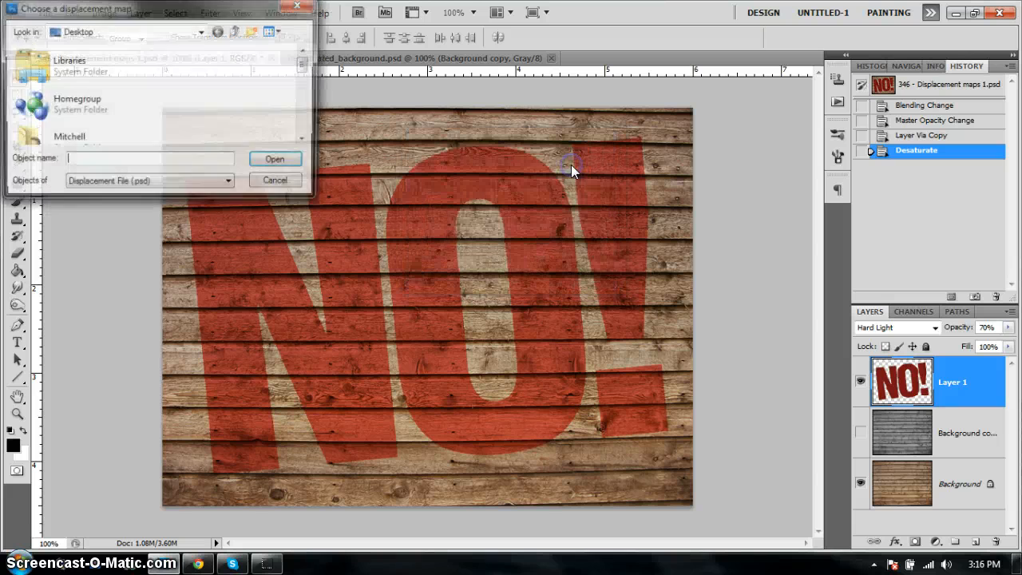
pyautogui.moveTo(206, 10); pyautogui.dragTo(477, 188)
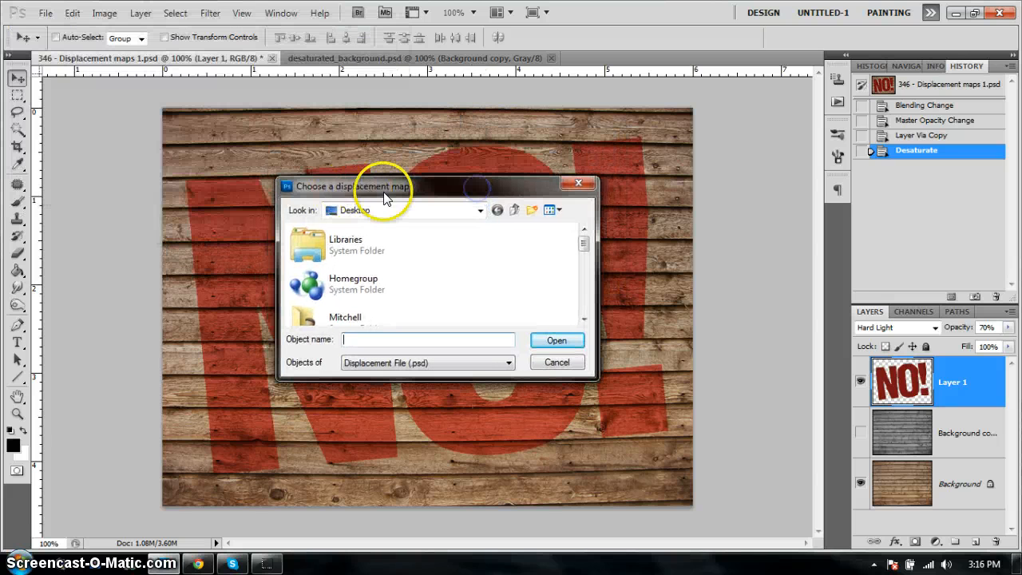
pyautogui.moveTo(585, 239); pyautogui.dragTo(589, 305)
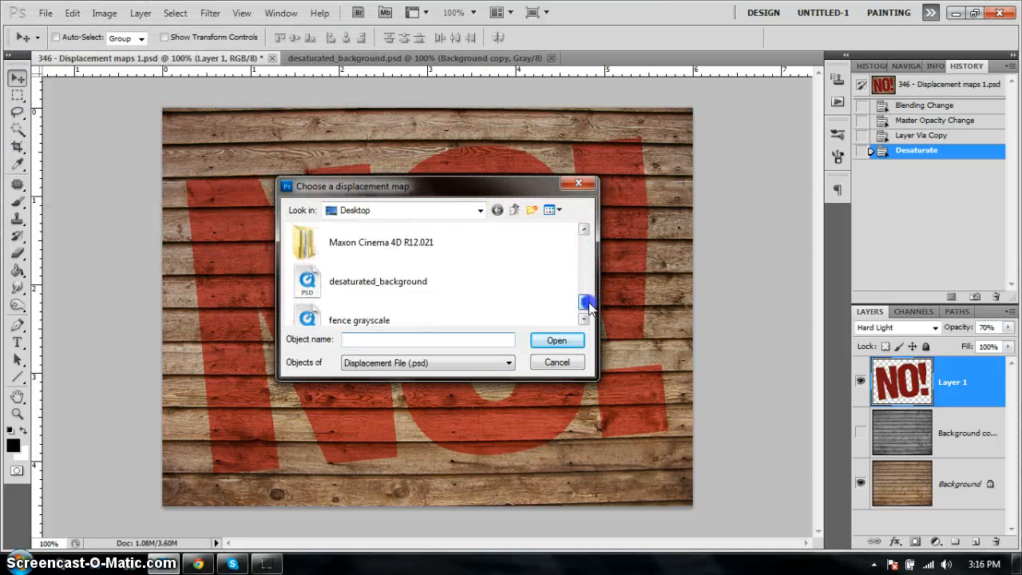
pyautogui.click(399, 262)
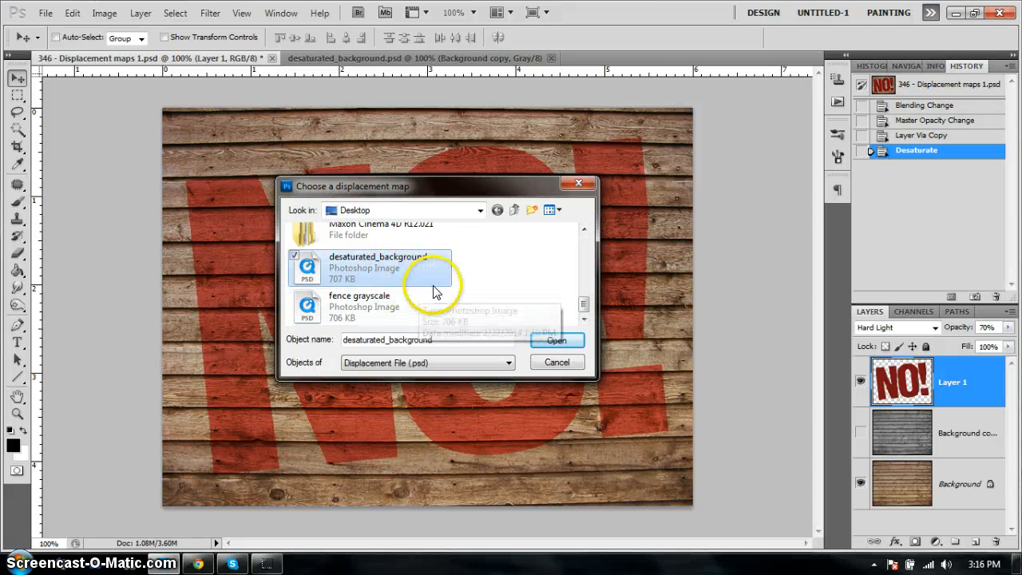
pyautogui.click(558, 342)
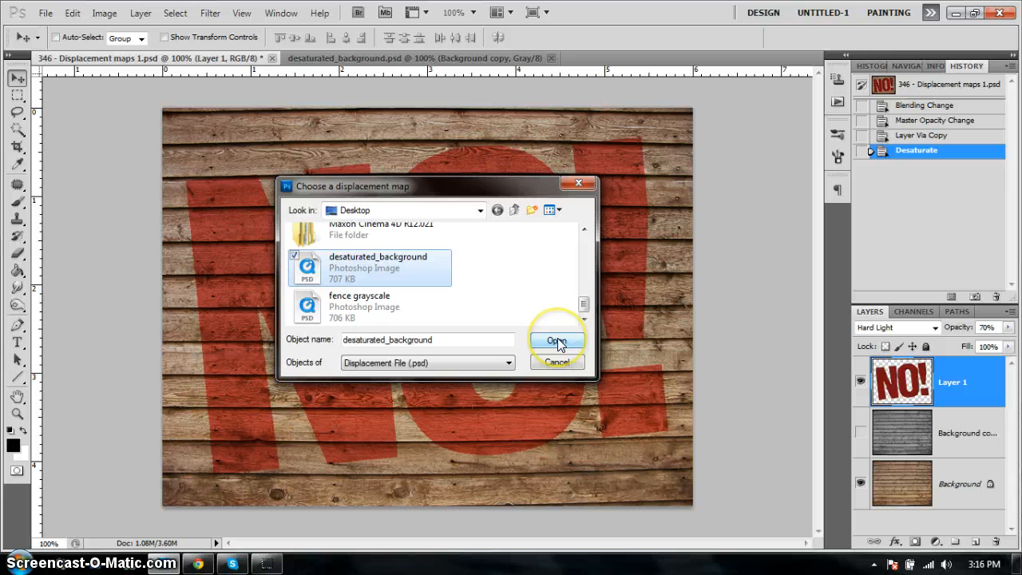